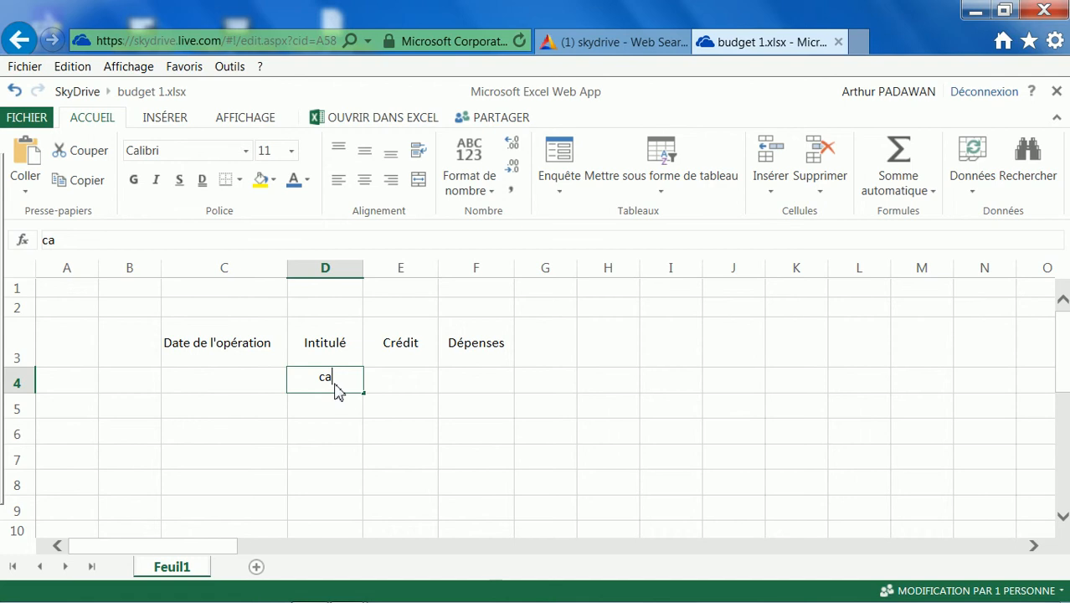
- Enter gasoil under Intitulé in D4 and its amount 55 under Dépenses in F4
{"action": "type", "text": "s"}
{"action": "key", "text": "BackSpace"}
{"action": "key", "text": "BackSpace"}
{"action": "type", "text": "gasoil"}
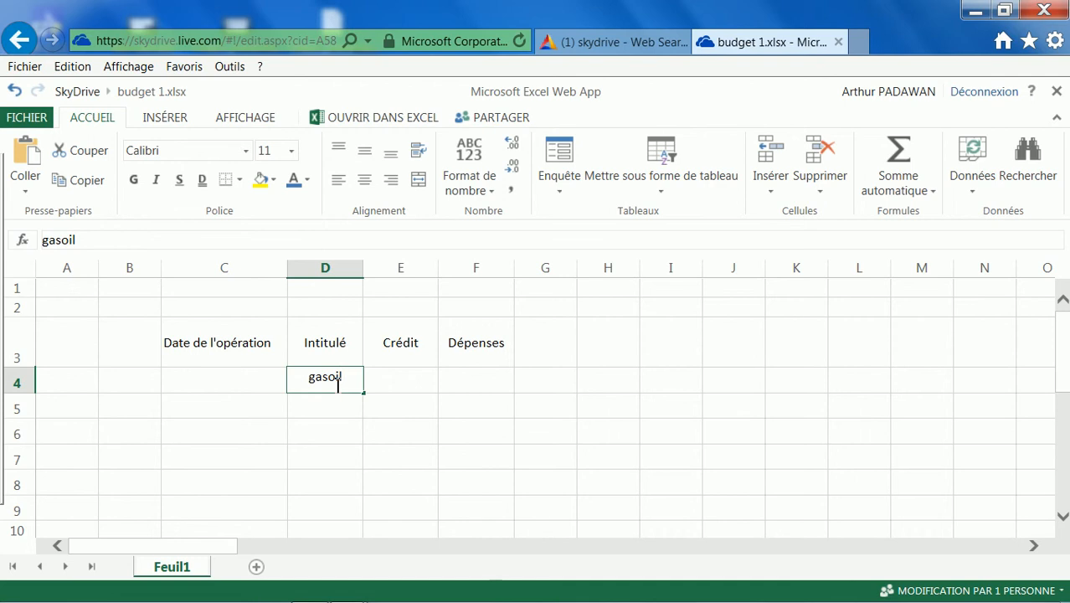
{"action": "key", "text": "Tab"}
{"action": "key", "text": "Tab"}
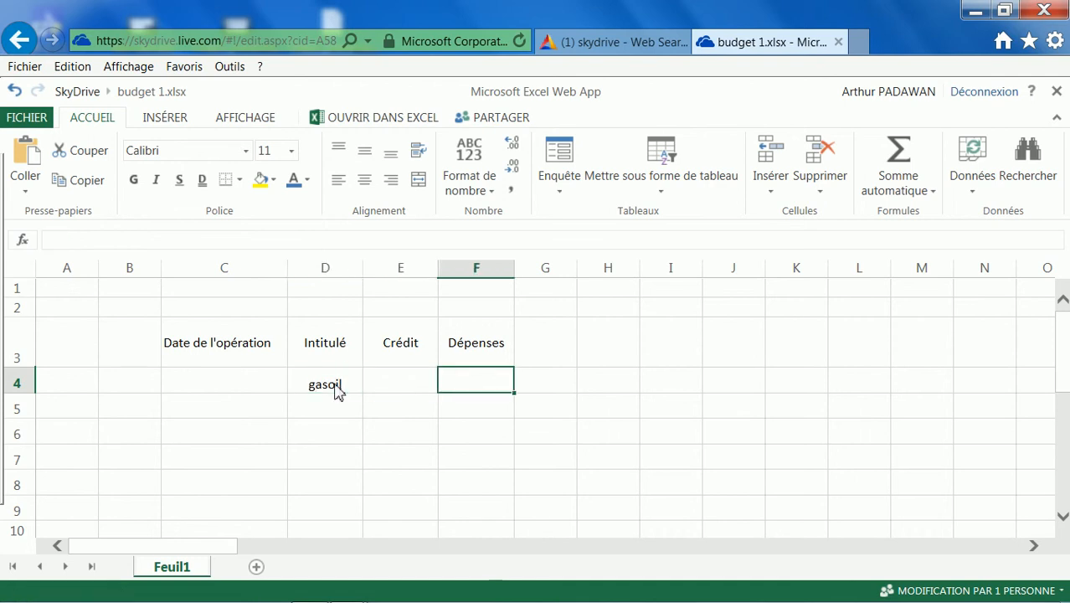
{"action": "type", "text": "55"}
{"action": "key", "text": "Return"}
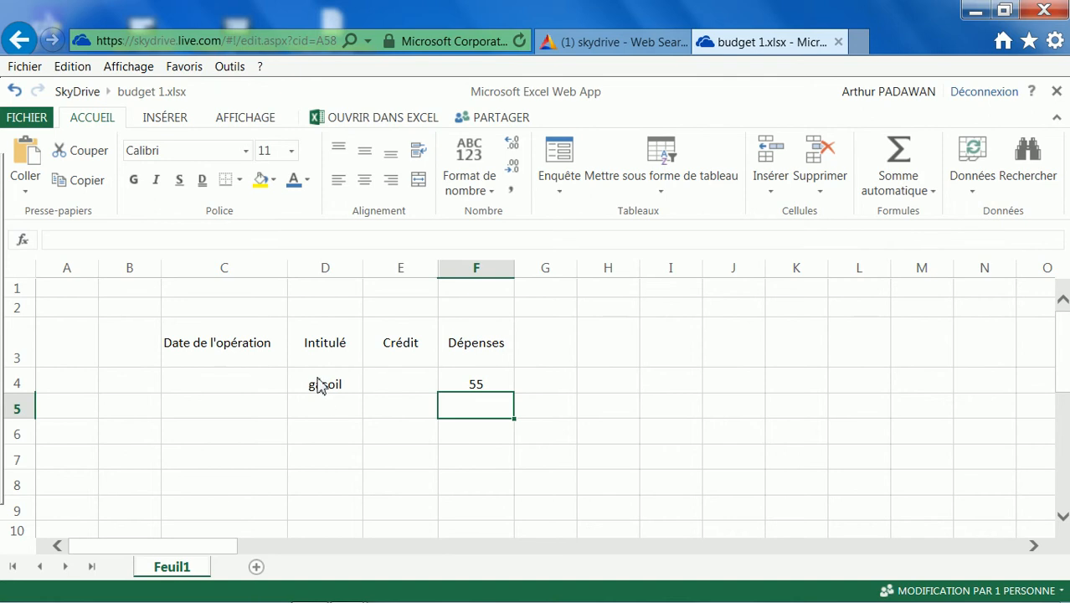
{"action": "left_click", "coordinate": [358, 389]}
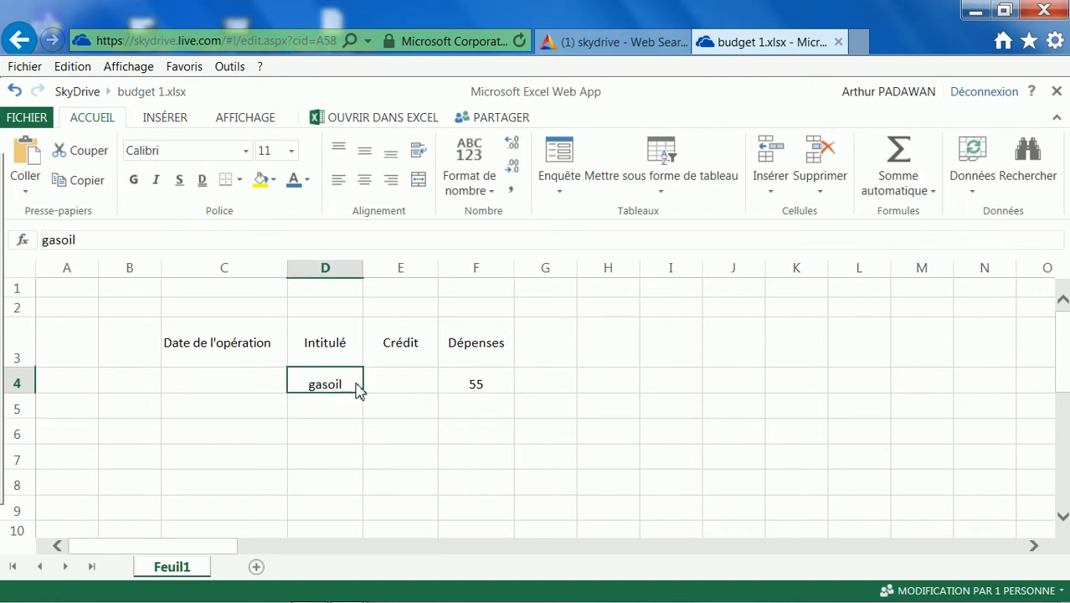
{"action": "left_click", "coordinate": [498, 377]}
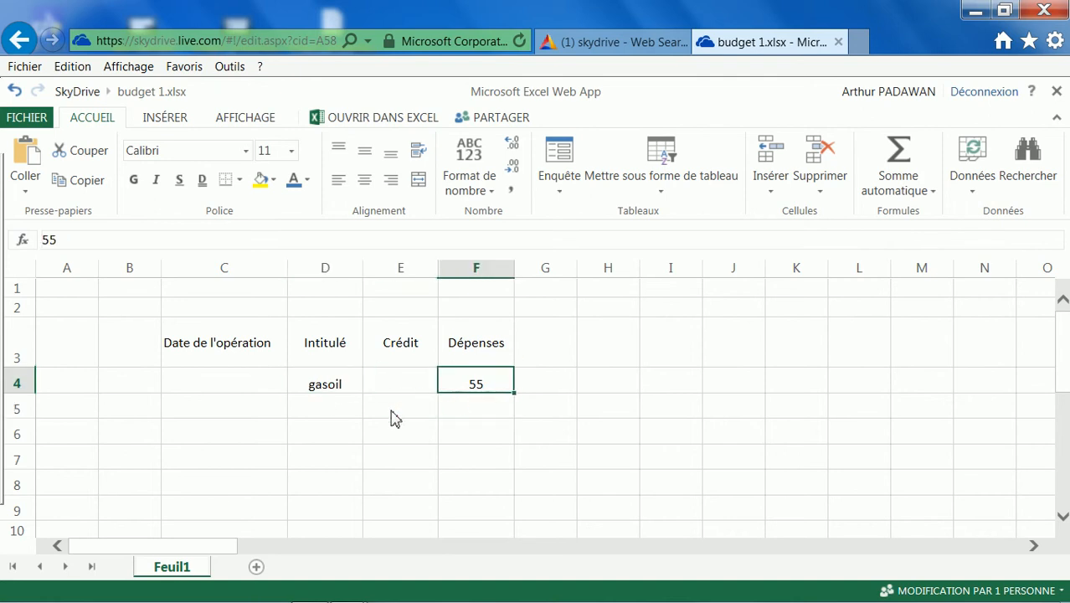
{"action": "left_click", "coordinate": [314, 392]}
{"action": "scroll", "coordinate": [750, 468], "scroll_direction": "down", "scroll_amount": 2}
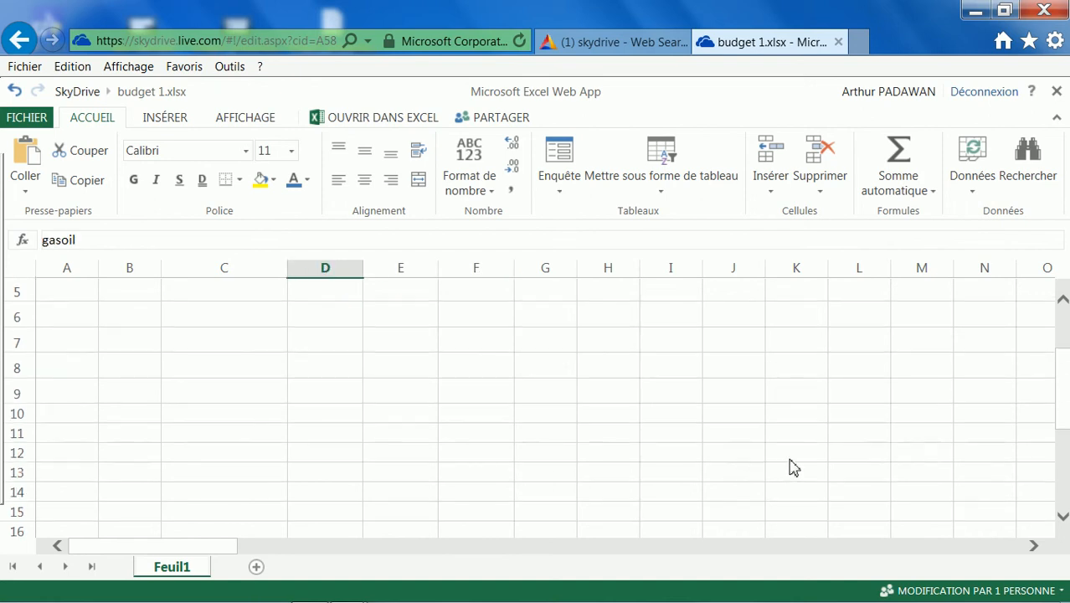
{"action": "scroll", "coordinate": [790, 465], "scroll_direction": "up", "scroll_amount": 2}
- Enter GASOIL in cell M5 and 55 in cell N6, away from the table
{"action": "left_click", "coordinate": [907, 412]}
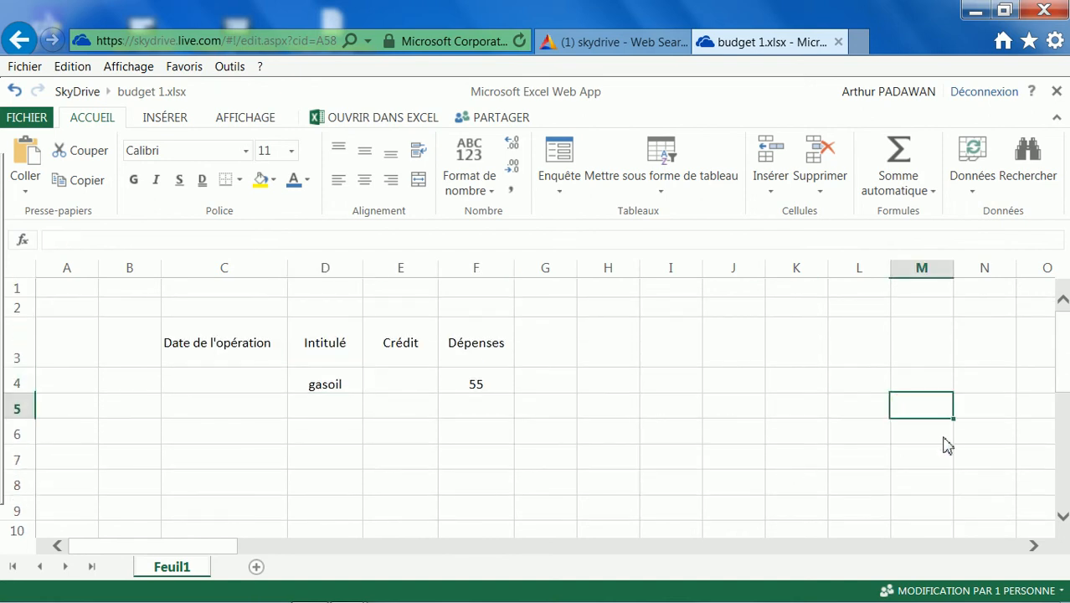
{"action": "type", "text": "GASOIL"}
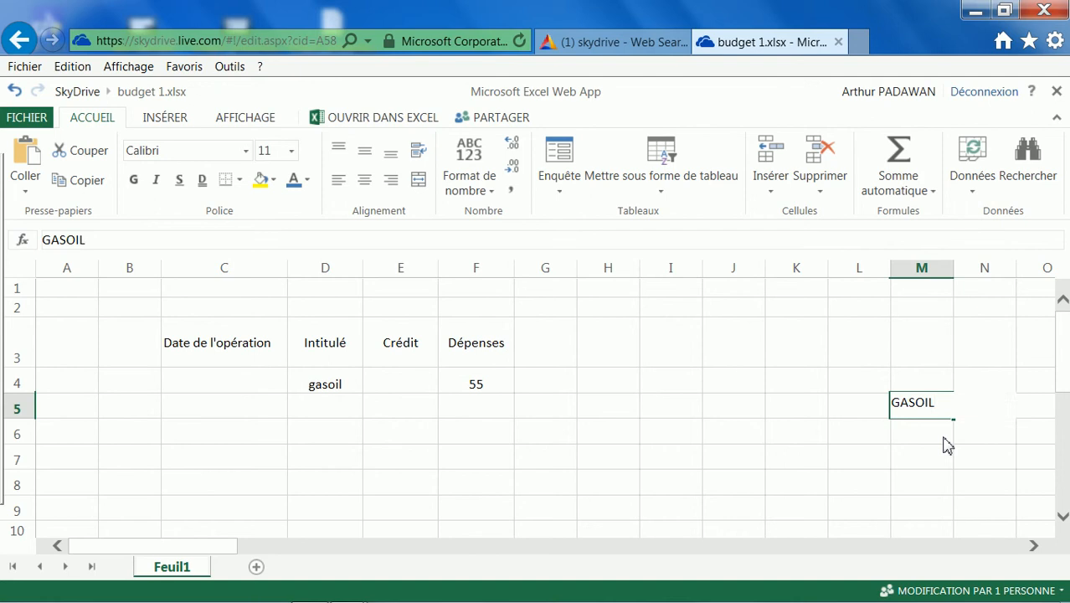
{"action": "key", "text": "Return"}
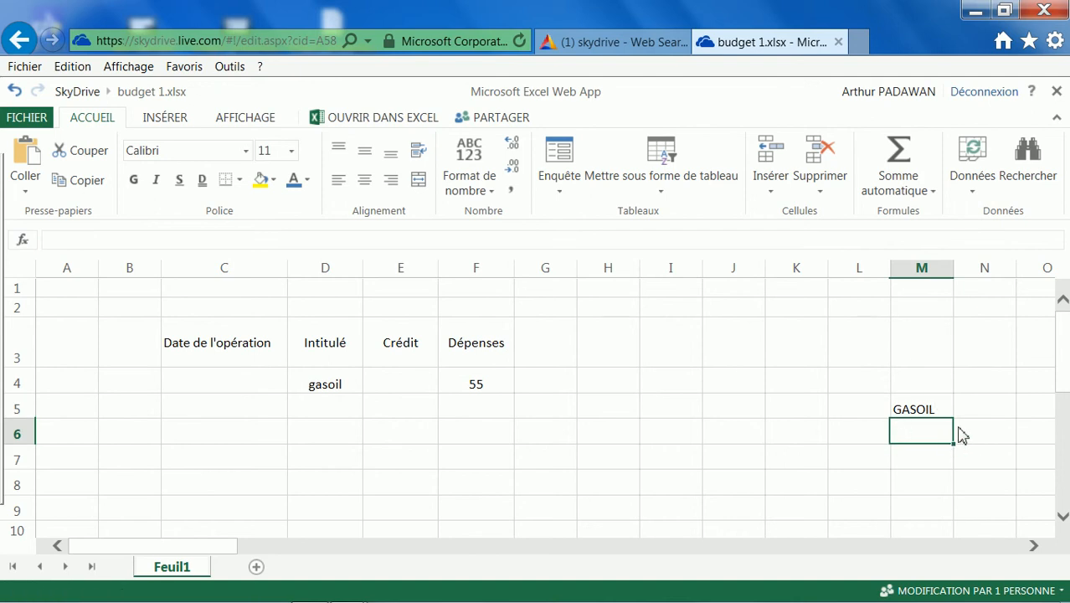
{"action": "left_click", "coordinate": [991, 432]}
{"action": "type", "text": "55"}
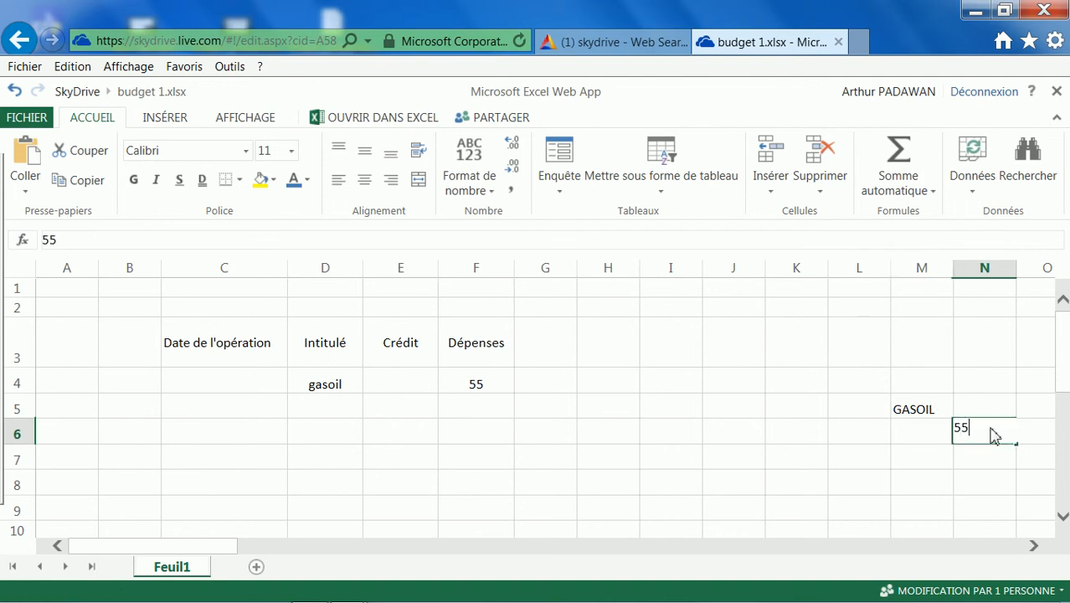
{"action": "key", "text": "Return"}
{"action": "left_click", "coordinate": [991, 432]}
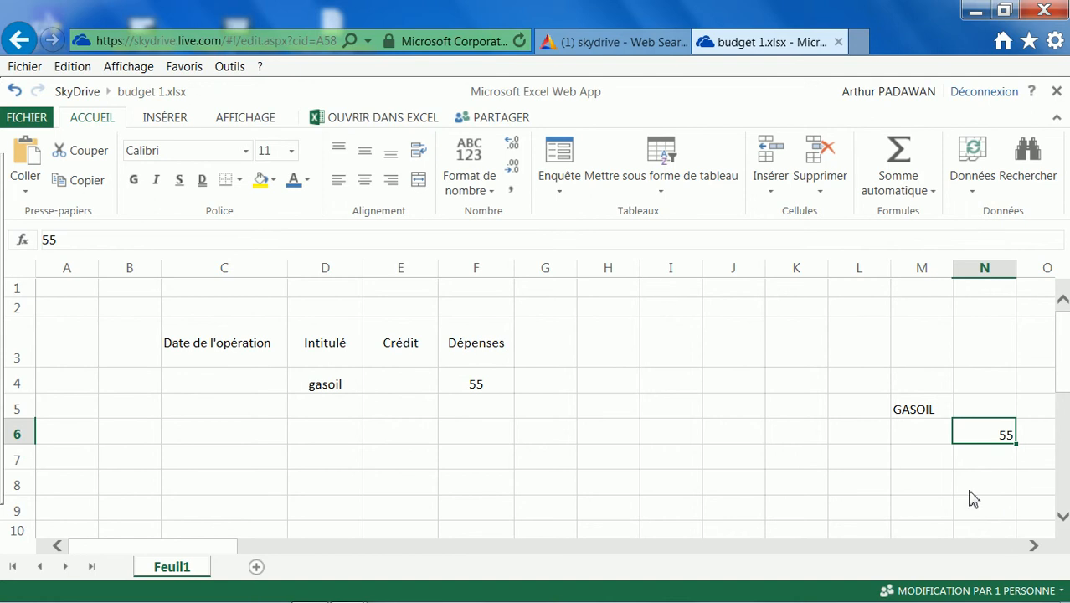
{"action": "left_click", "coordinate": [928, 414]}
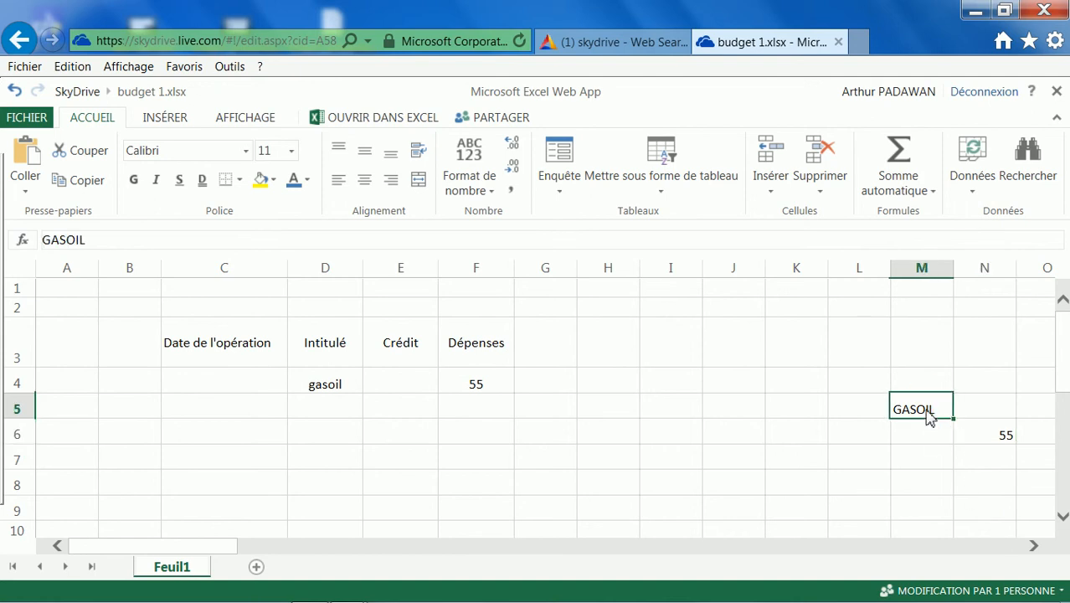
{"action": "left_click", "coordinate": [995, 437]}
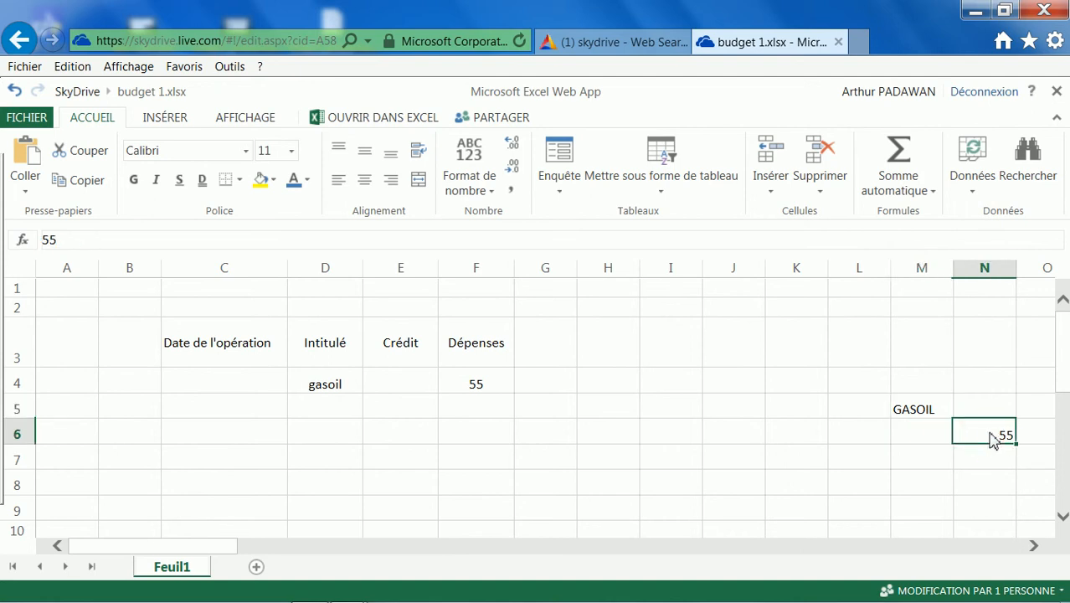
{"action": "left_click", "coordinate": [942, 410]}
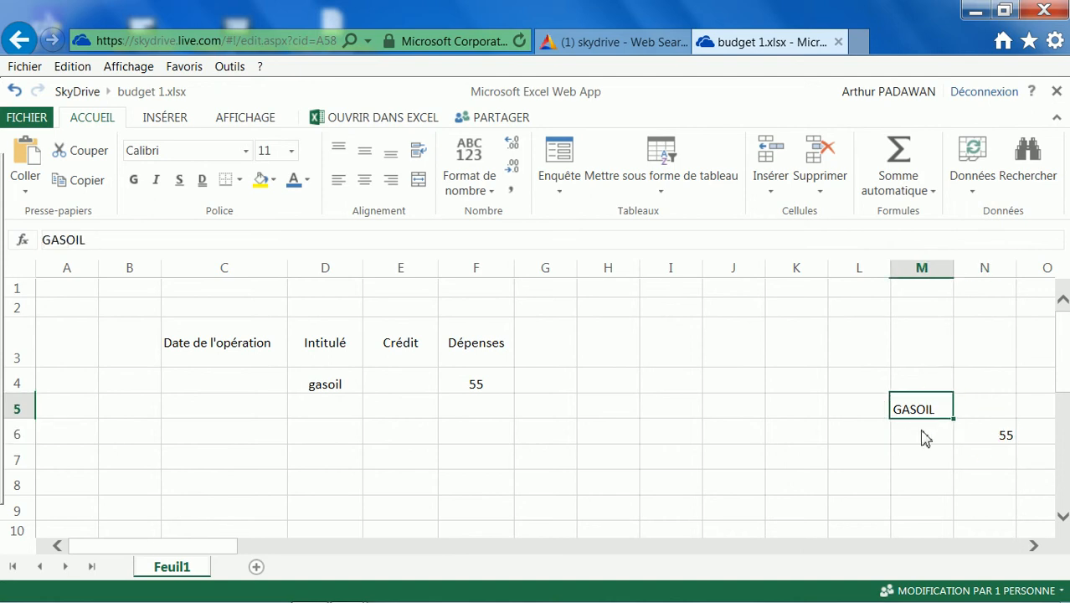
- Enter the operation date 1/6/13 for the gasoil row in C4
{"action": "left_click", "coordinate": [218, 390]}
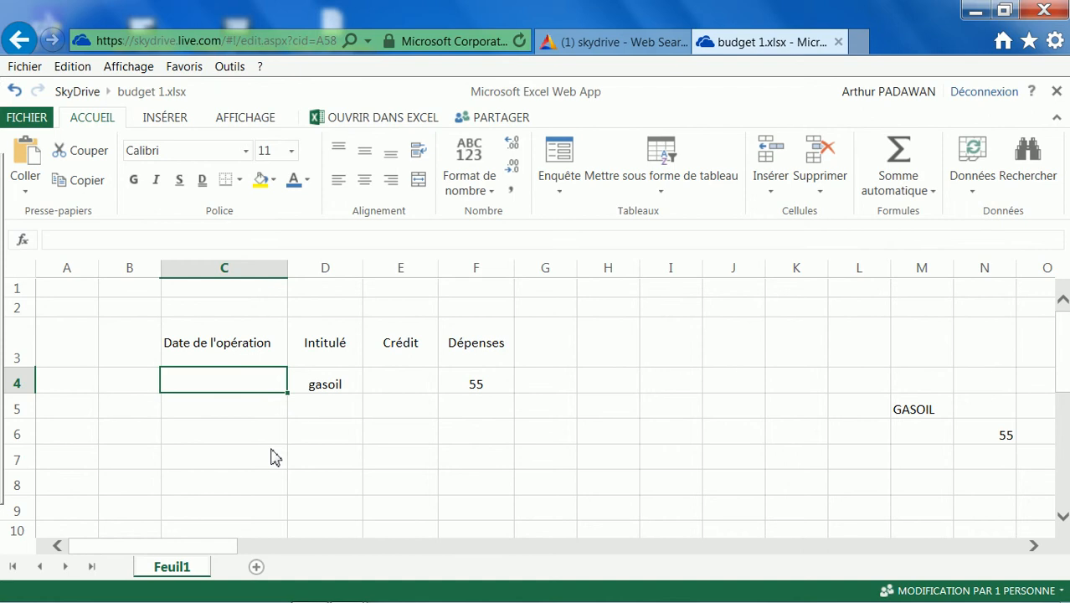
{"action": "type", "text": "1"}
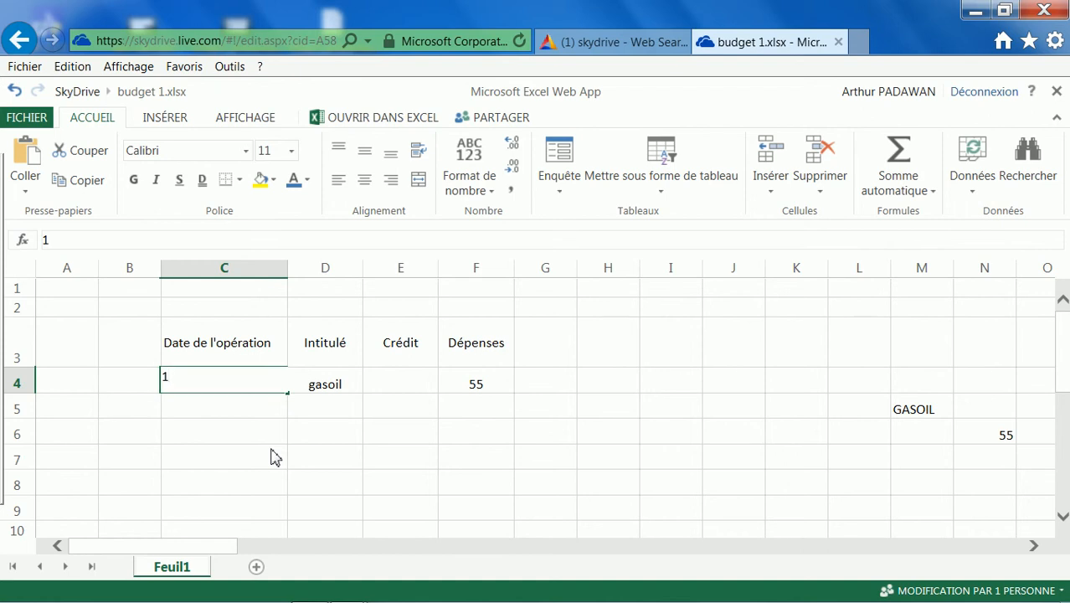
{"action": "type", "text": "/6/13"}
{"action": "key", "text": "Return"}
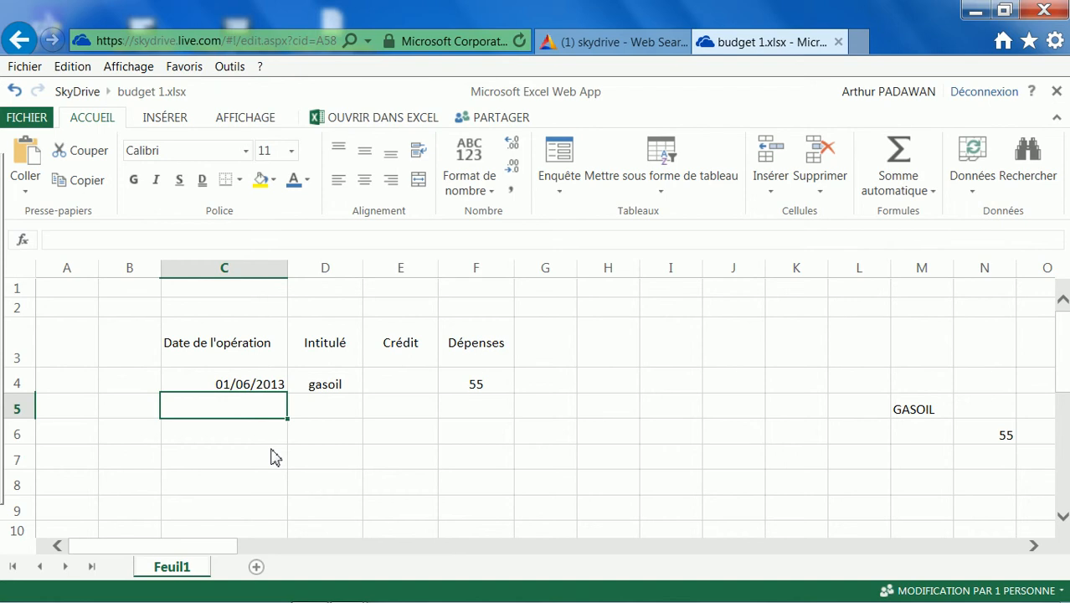
- Fill row 5 with the date 1 juin, the title salaire and a credit of 1200
{"action": "type", "text": "1 juin"}
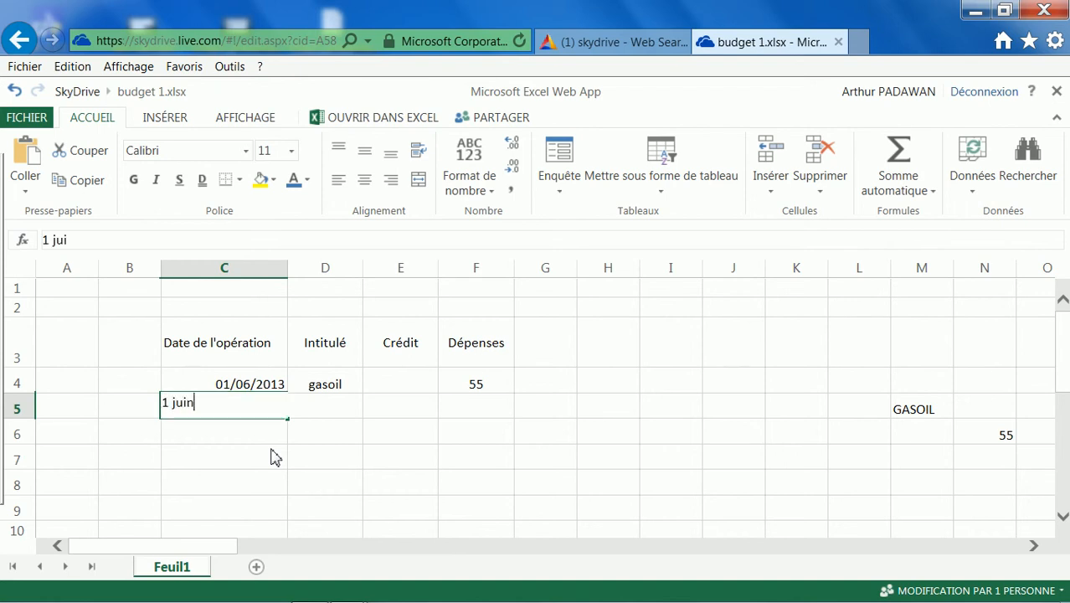
{"action": "key", "text": "Return"}
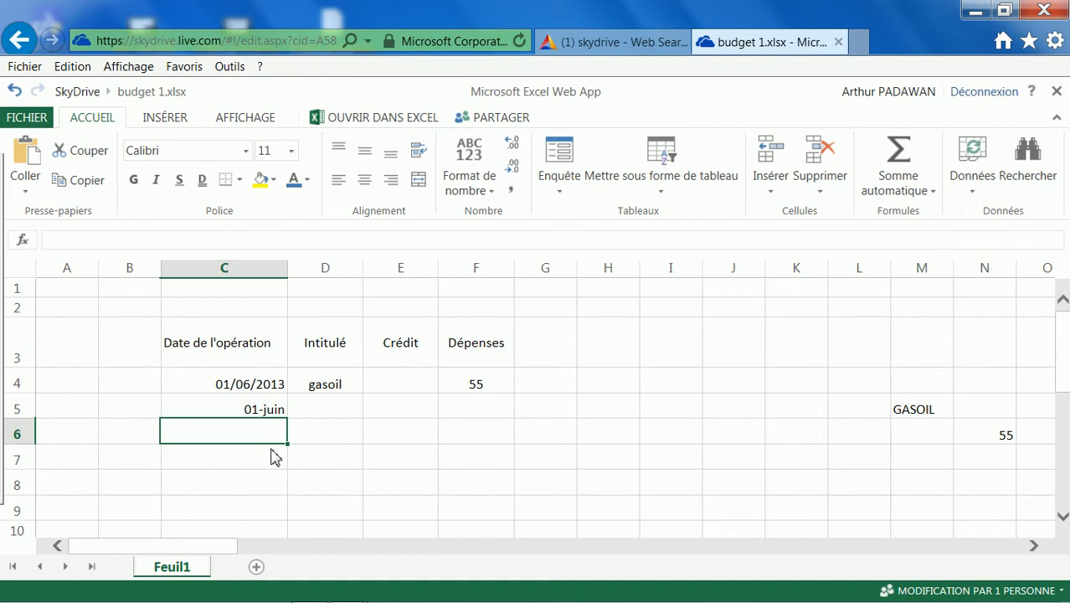
{"action": "key", "text": "Up"}
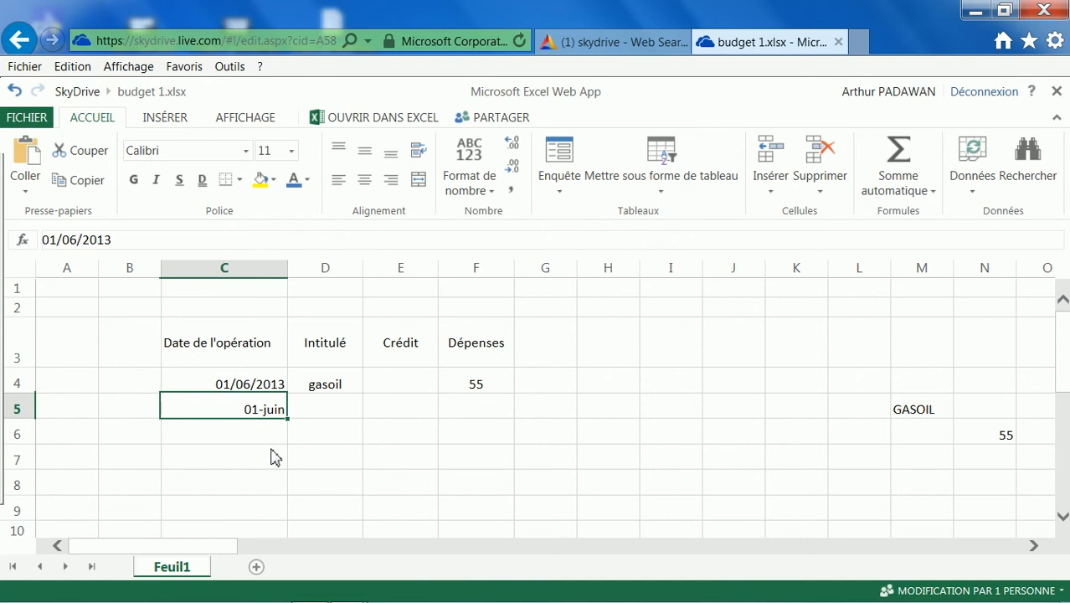
{"action": "key", "text": "Right"}
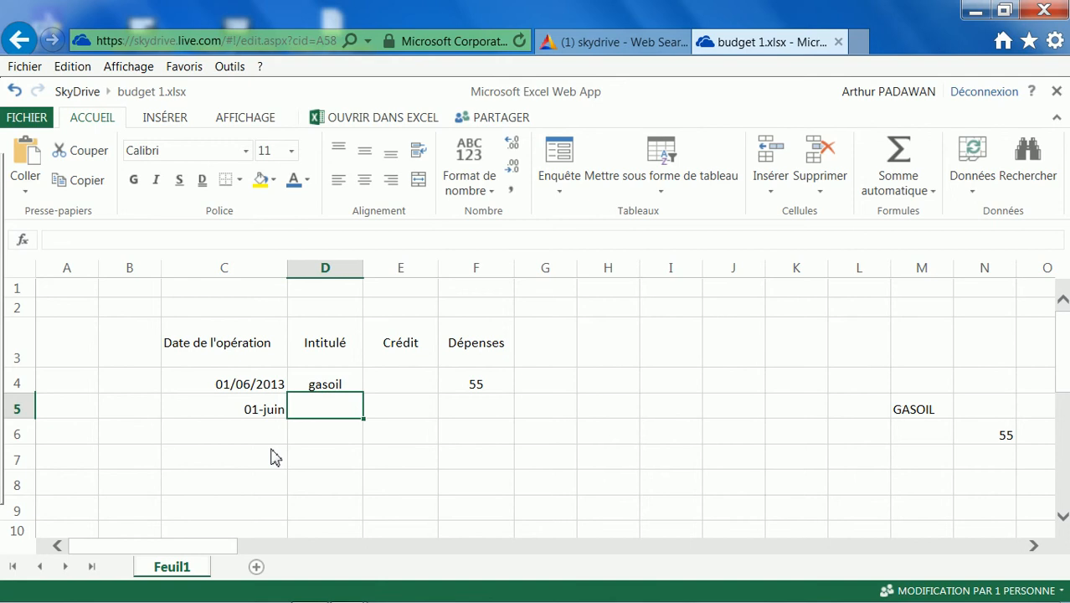
{"action": "type", "text": "salsi"}
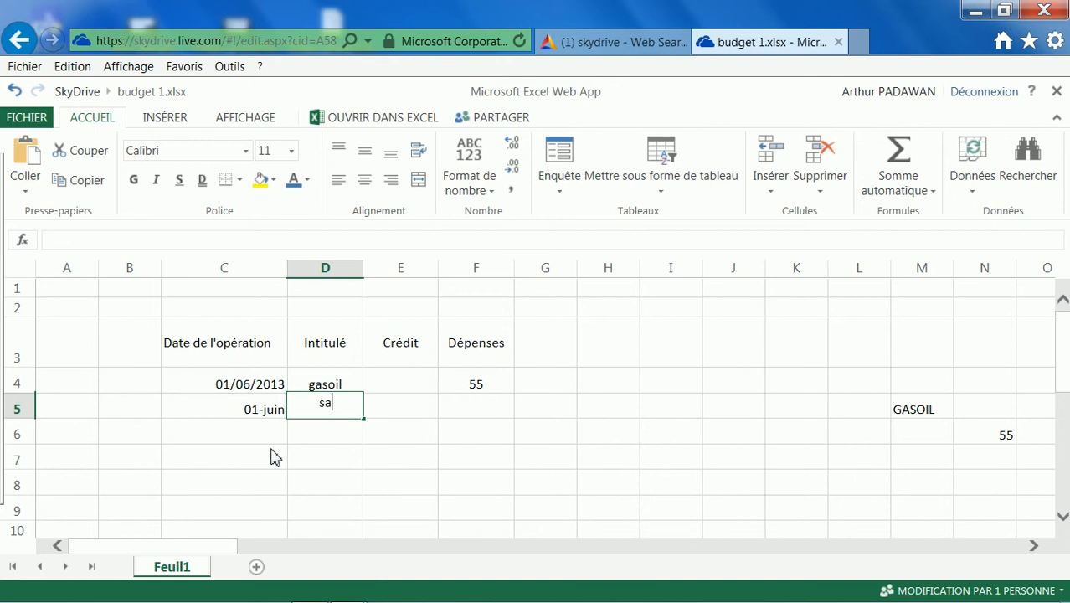
{"action": "key", "text": "BackSpace"}
{"action": "key", "text": "BackSpace"}
{"action": "type", "text": "aire"}
{"action": "key", "text": "Tab"}
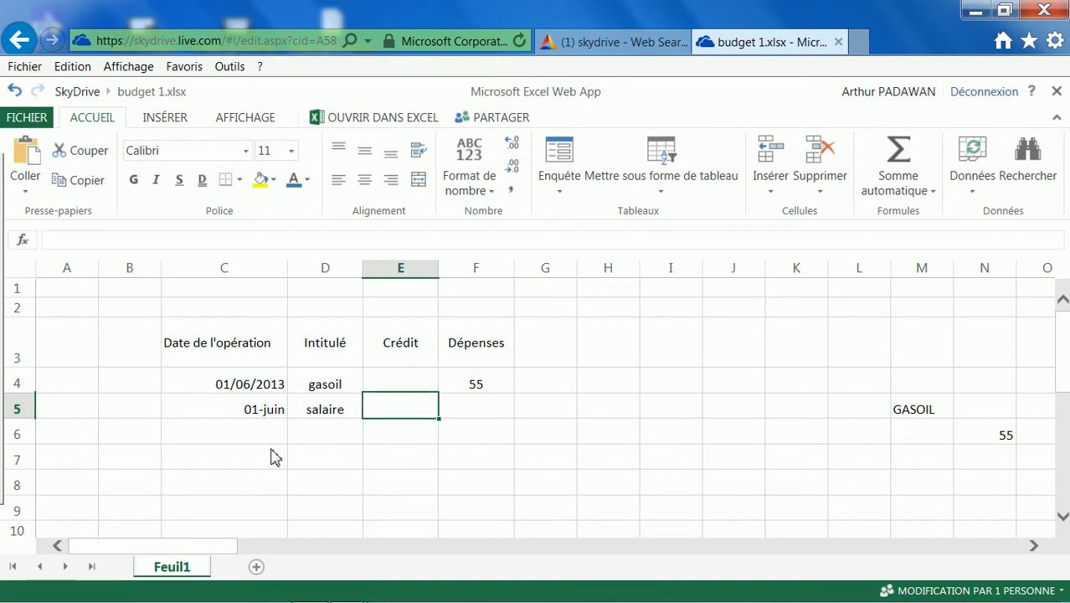
{"action": "type", "text": "1200"}
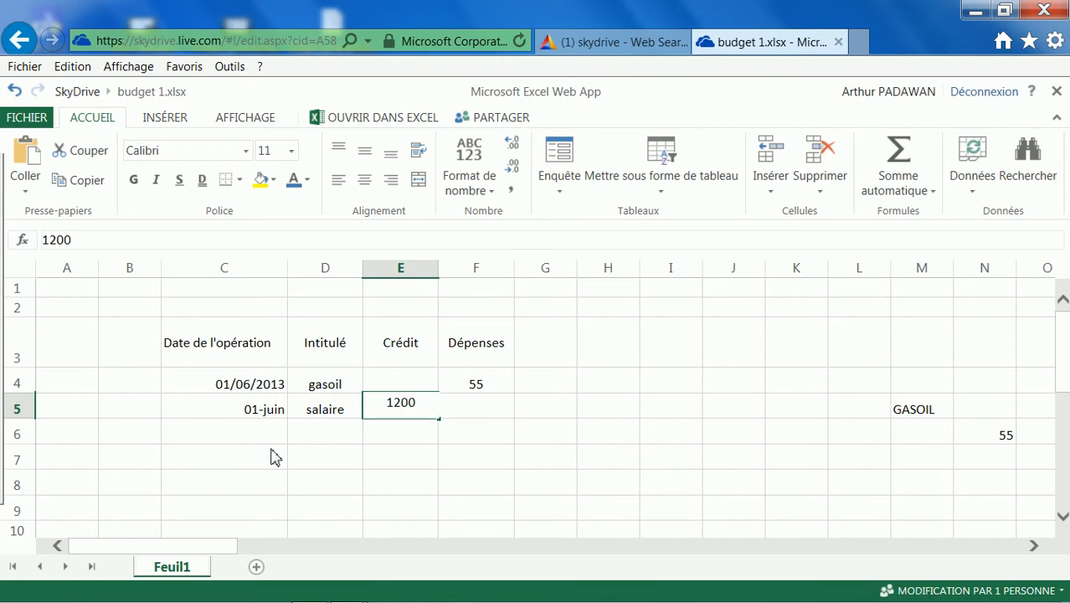
{"action": "key", "text": "Return"}
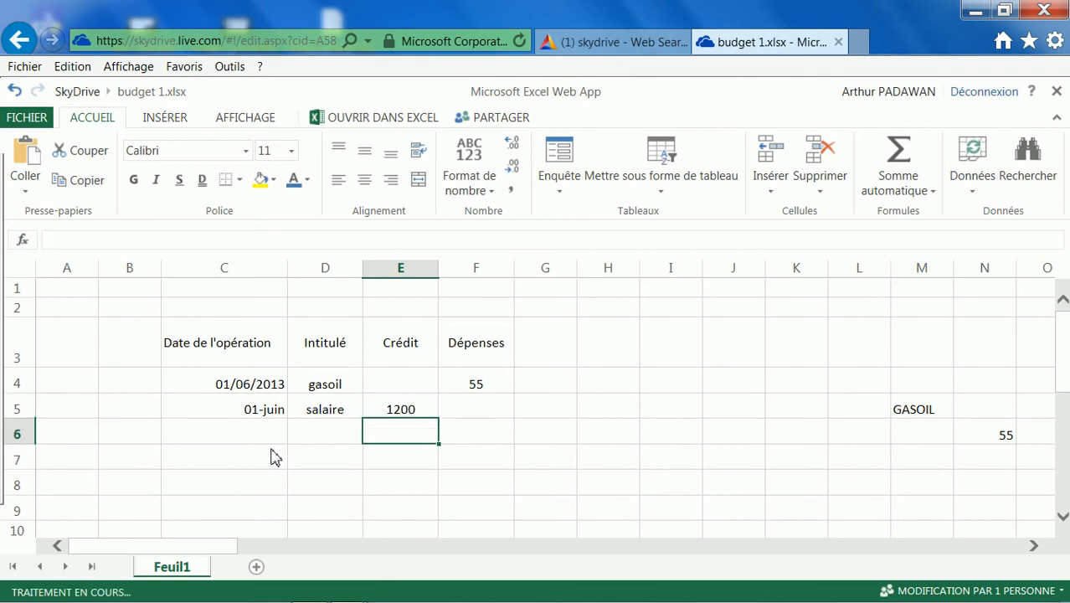
- Review the gasoil and salaire rows, checking the date, title, credit and expense cells against their column headers
{"action": "left_click", "coordinate": [394, 389]}
{"action": "left_click", "coordinate": [490, 382]}
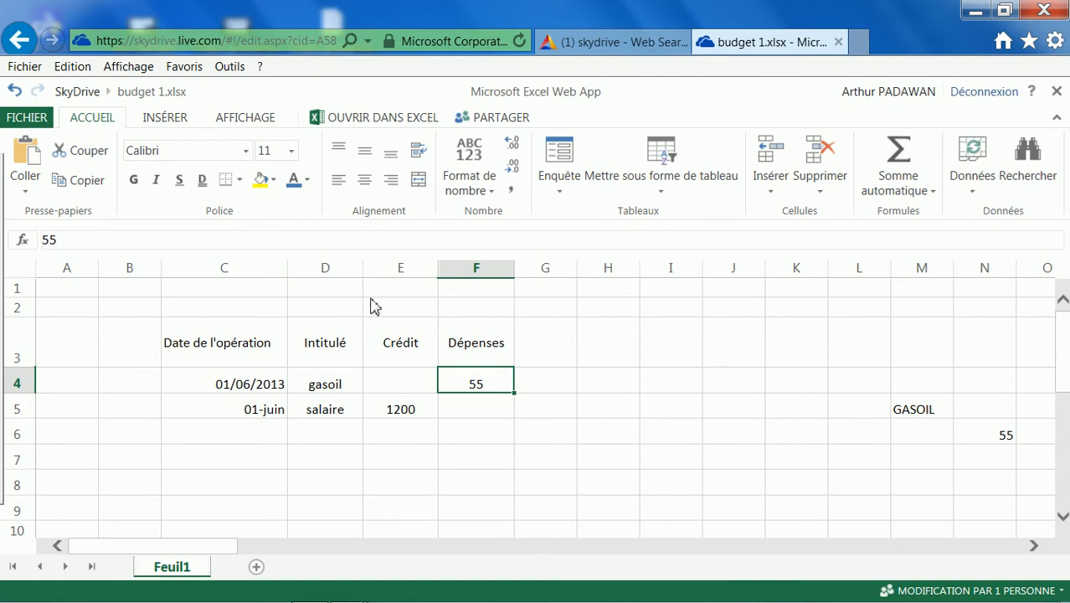
{"action": "left_click", "coordinate": [402, 411]}
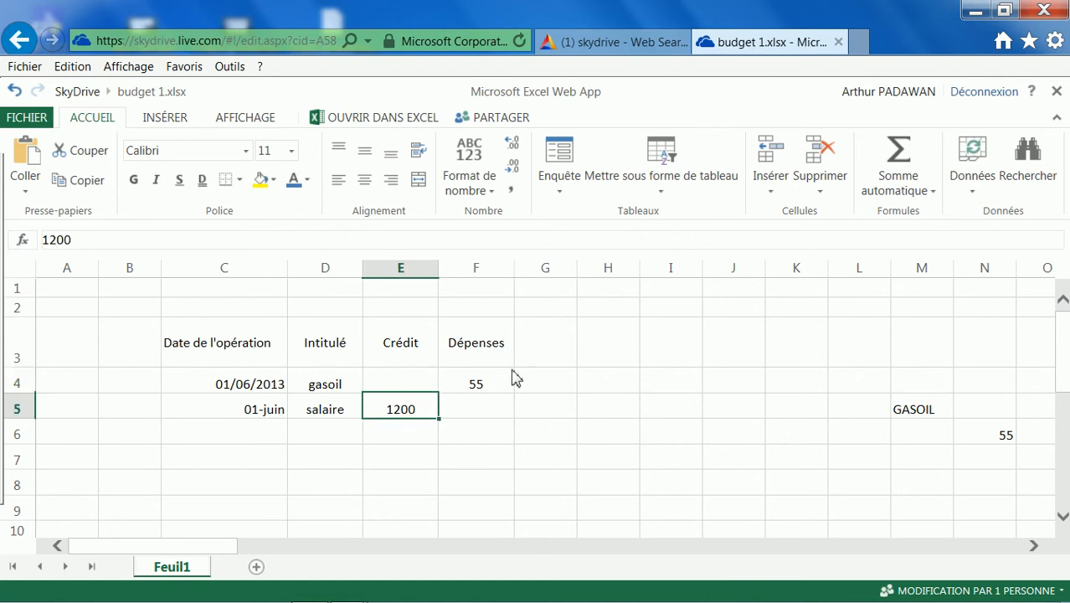
{"action": "left_click", "coordinate": [324, 383]}
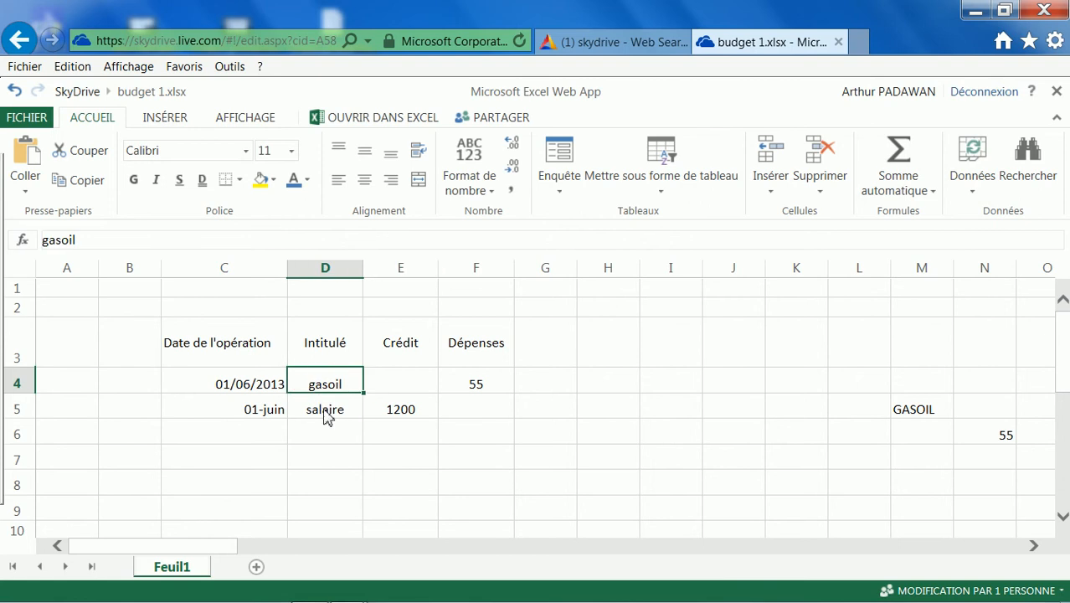
{"action": "left_click", "coordinate": [326, 410]}
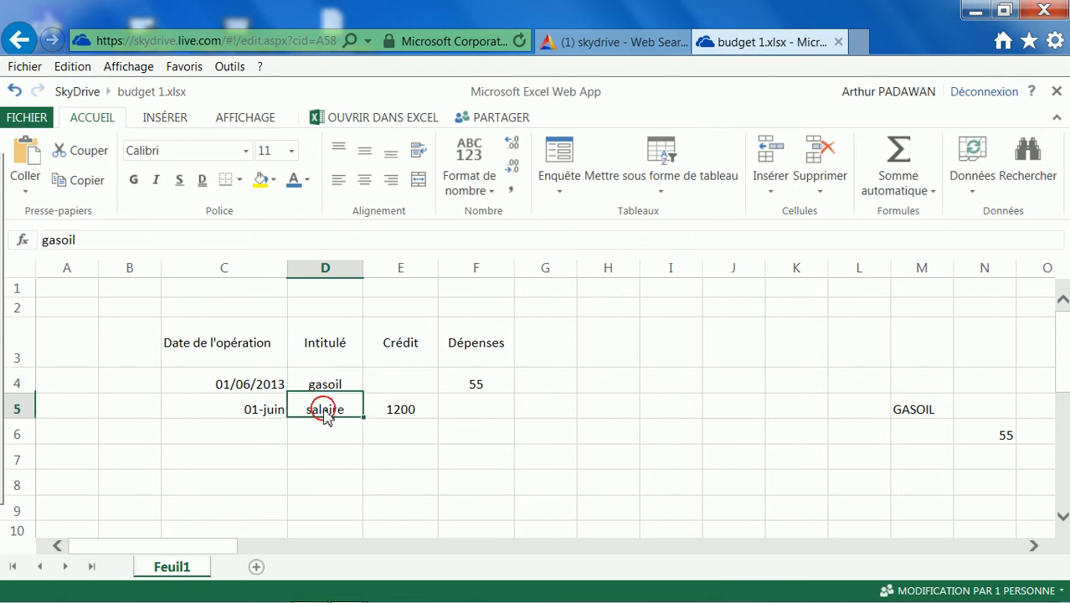
{"action": "left_click", "coordinate": [263, 386]}
{"action": "left_click", "coordinate": [264, 408]}
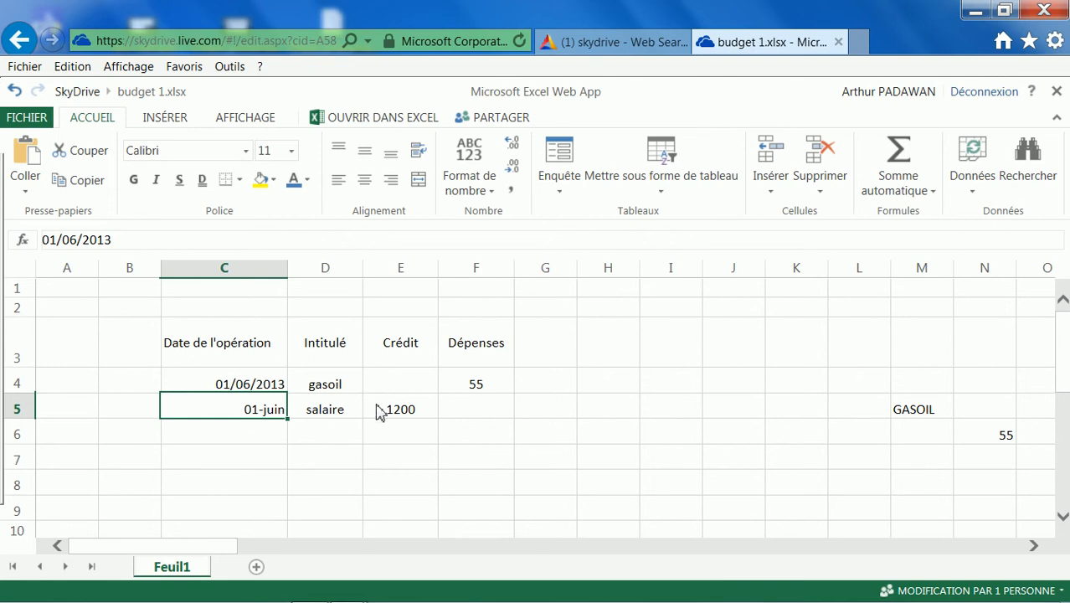
{"action": "left_click", "coordinate": [402, 410]}
{"action": "left_click", "coordinate": [492, 392]}
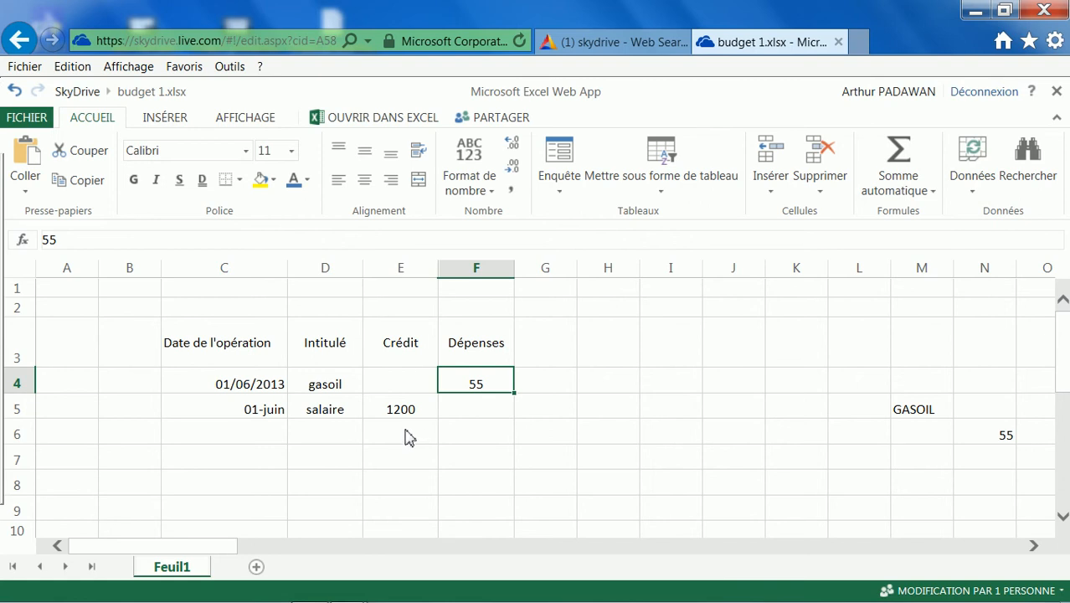
- Fill row 6 with the date 5/6/13, the title CAF and a credit of 200,78
{"action": "left_click", "coordinate": [331, 433]}
{"action": "left_click", "coordinate": [264, 444]}
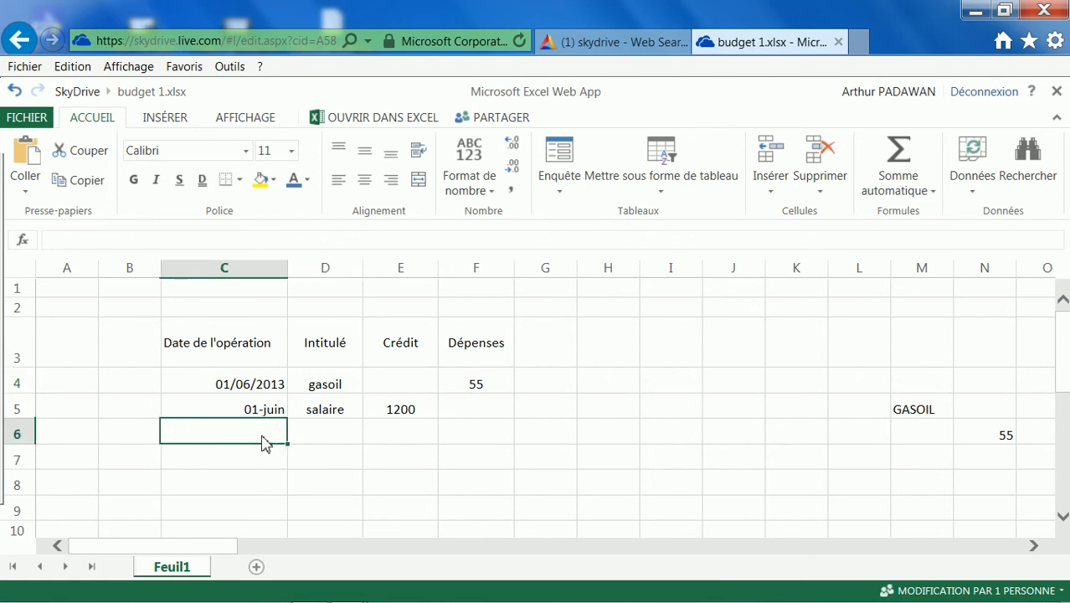
{"action": "type", "text": "5"}
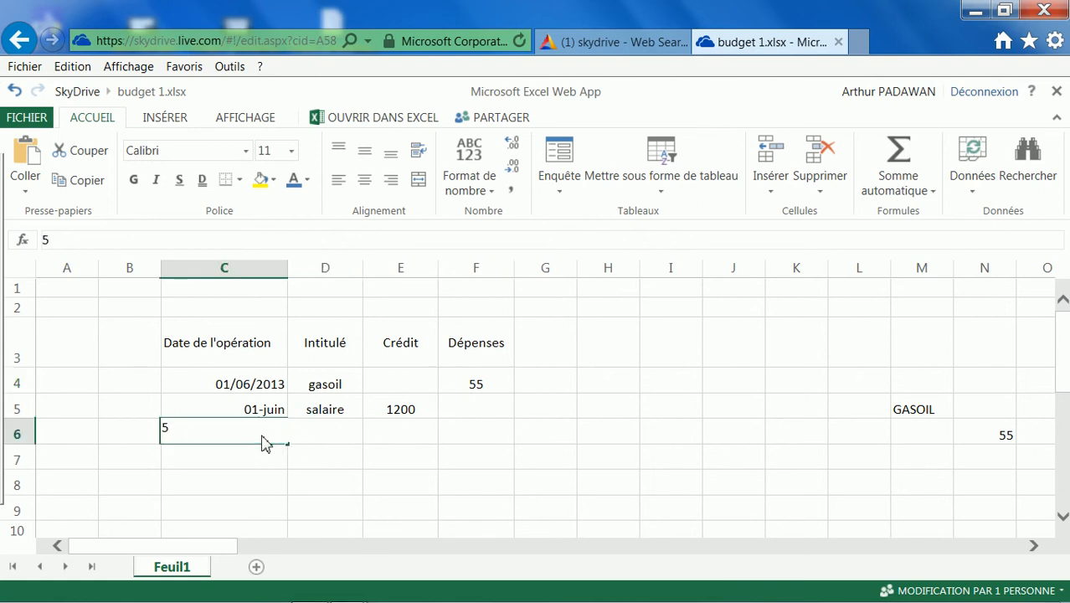
{"action": "type", "text": "/6/13"}
{"action": "key", "text": "Tab"}
{"action": "type", "text": "CAF"}
{"action": "key", "text": "Tab"}
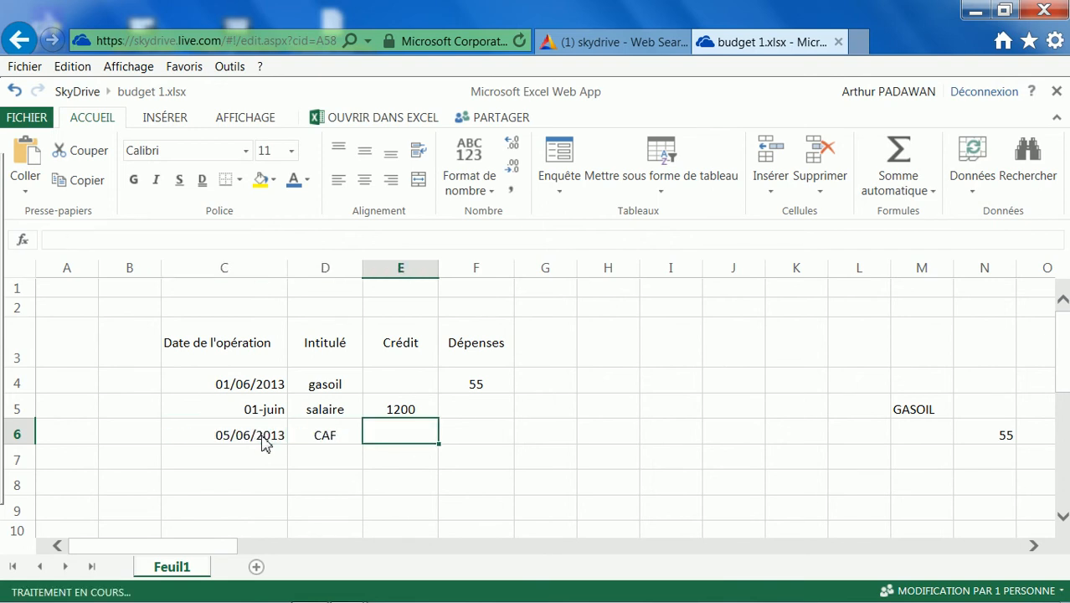
{"action": "type", "text": "200"}
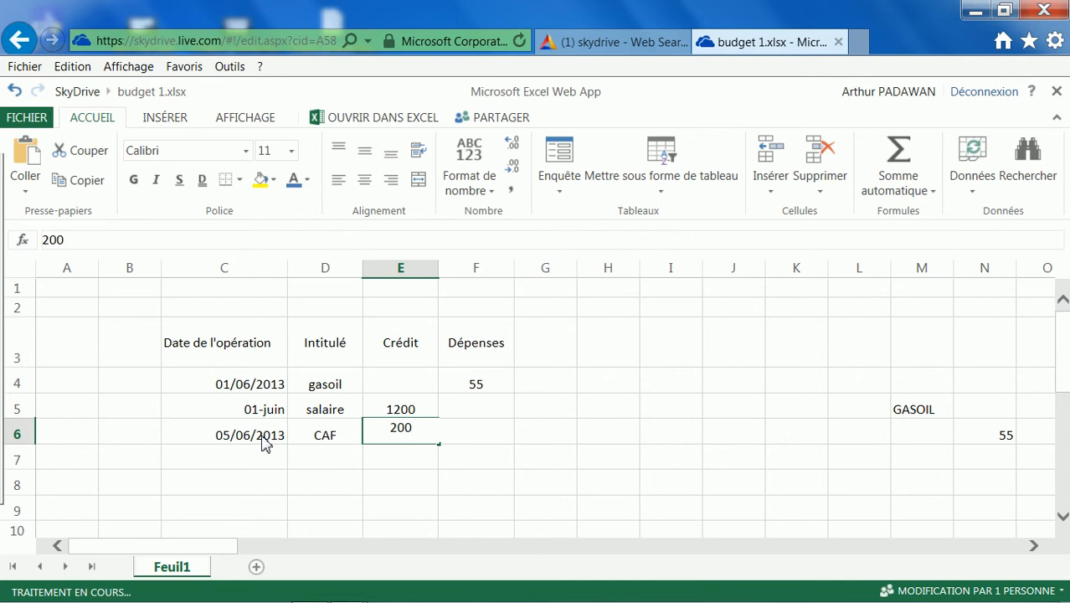
{"action": "type", "text": ",78"}
{"action": "key", "text": "Return"}
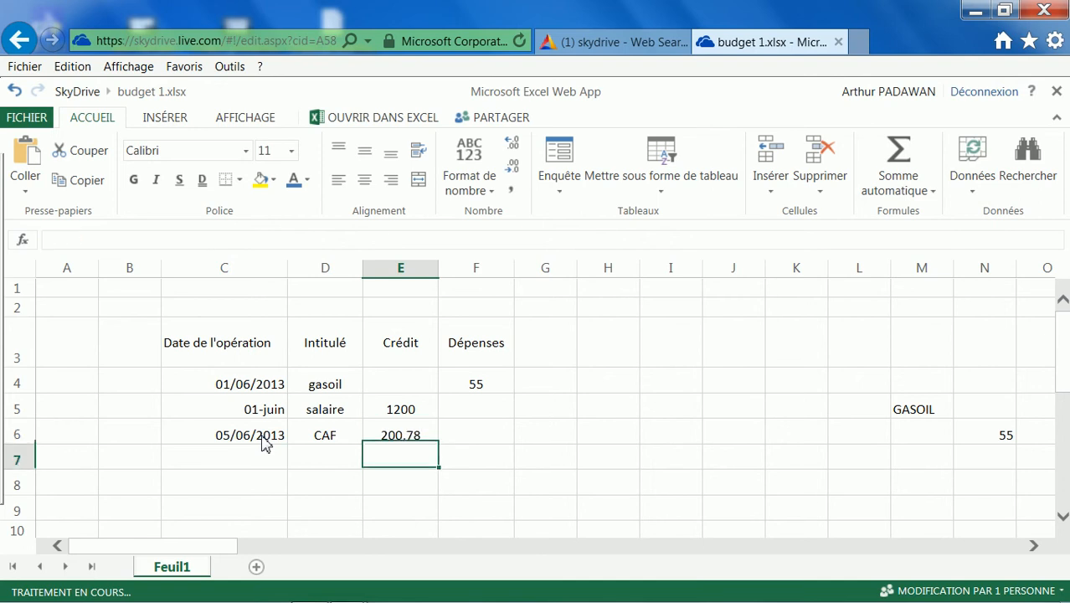
{"action": "left_click", "coordinate": [390, 433]}
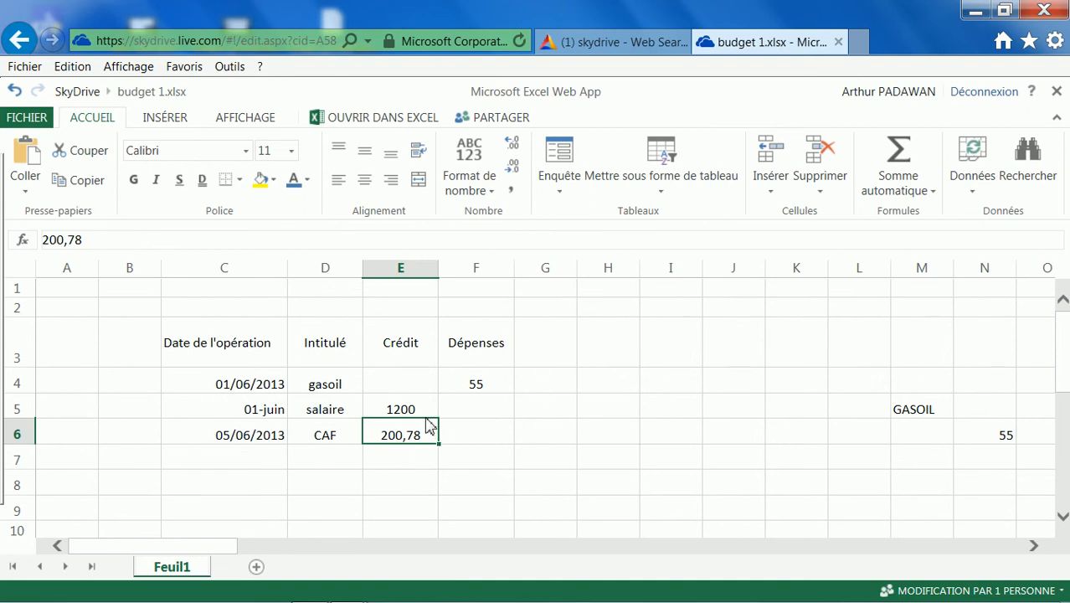
- Apply the Comptabilité number format to the credit and expense cells E4:F6
{"action": "left_click_drag", "start_coordinate": [399, 382], "coordinate": [486, 448]}
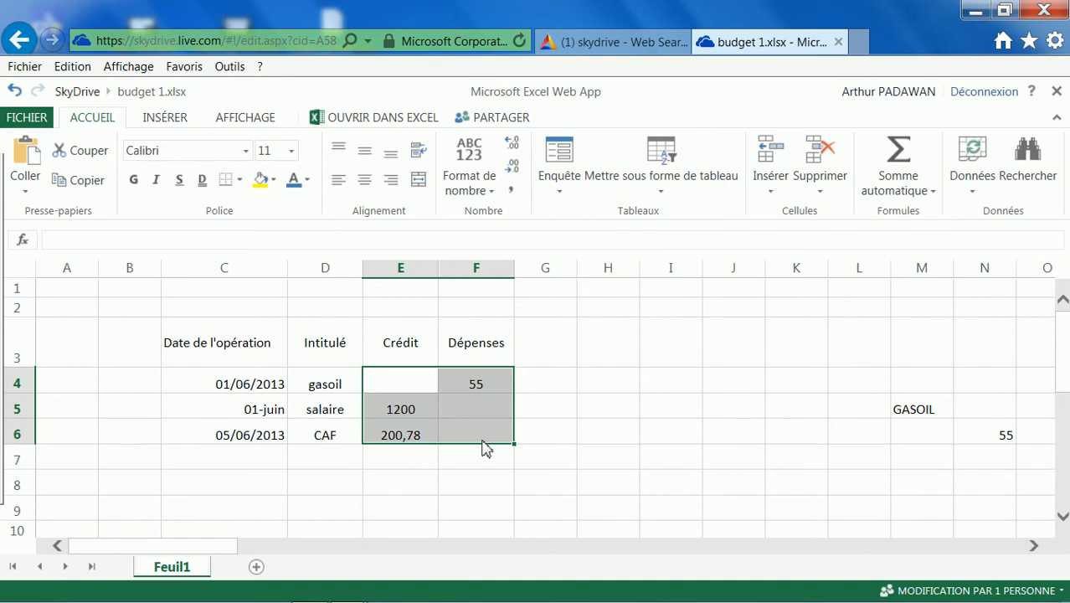
{"action": "left_click", "coordinate": [495, 194]}
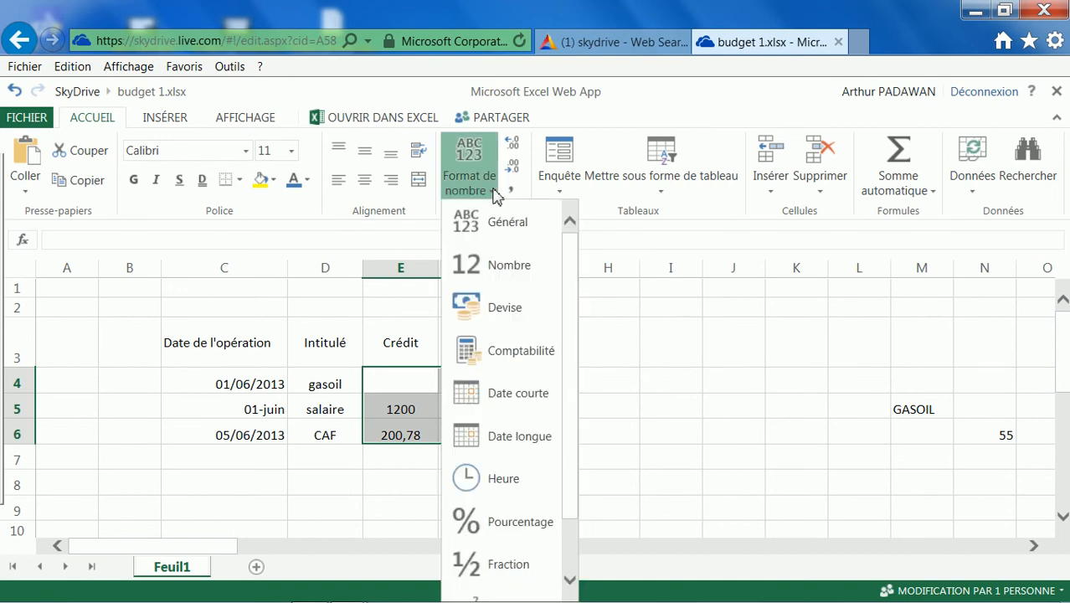
{"action": "left_click", "coordinate": [495, 352]}
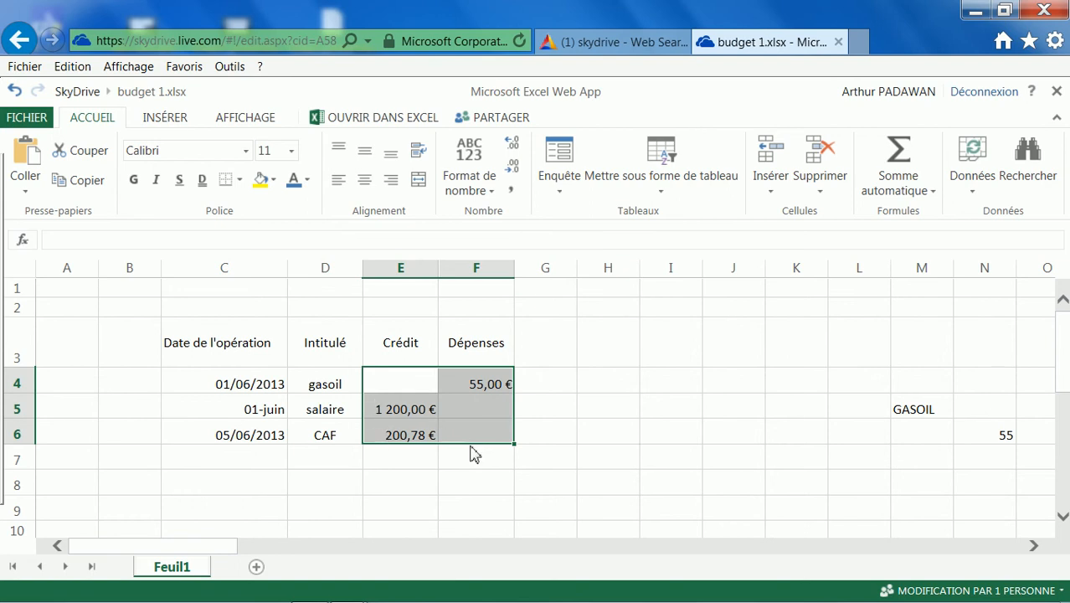
- Try a credit of -300 in the gasoil row's cell E4, and clear the cell again
{"action": "left_click", "coordinate": [401, 383]}
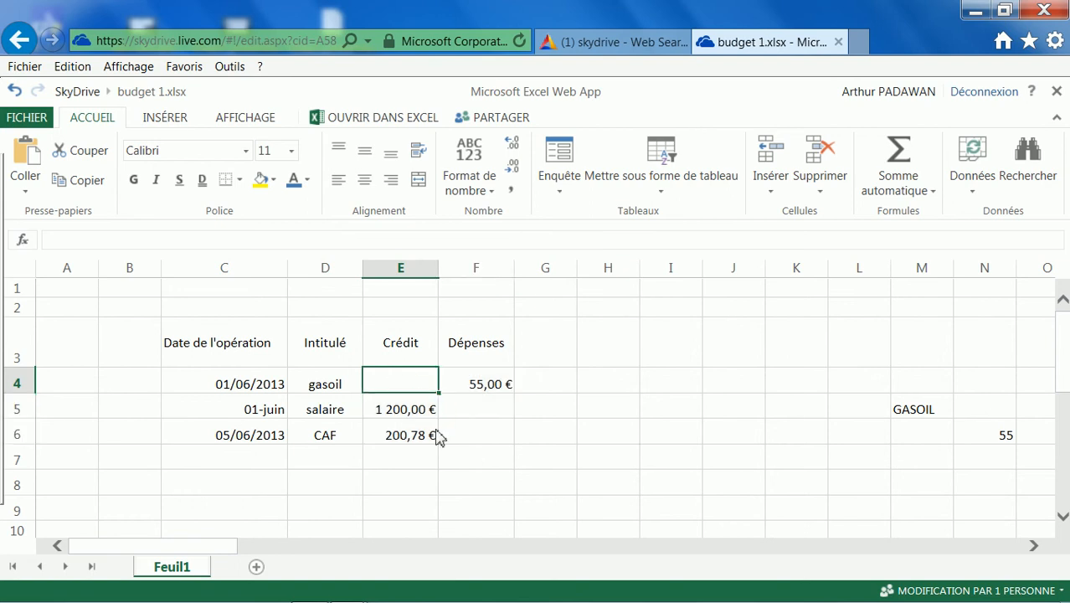
{"action": "type", "text": "- 300"}
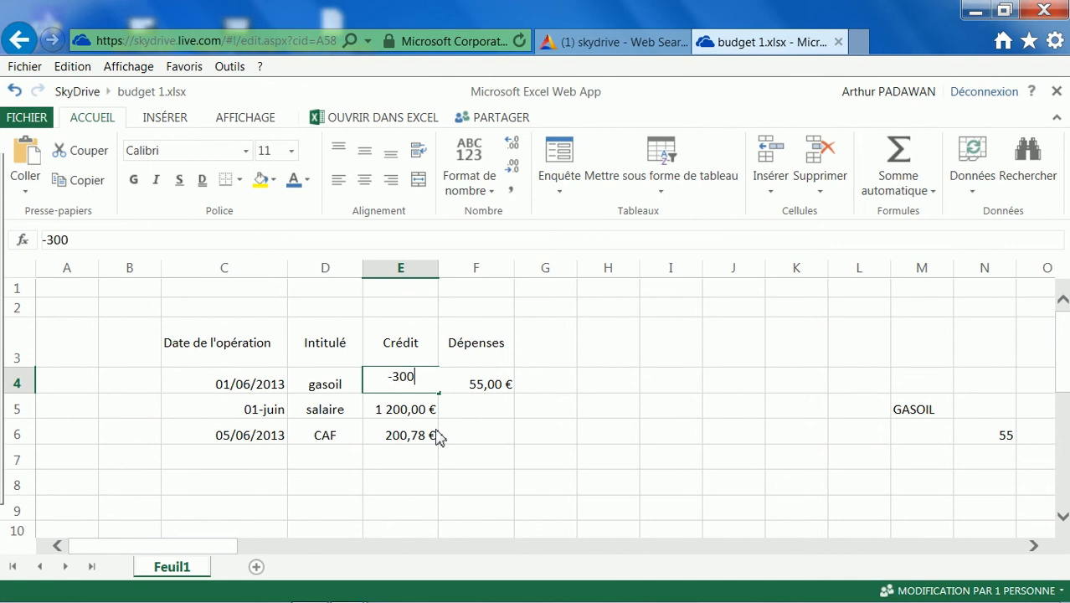
{"action": "key", "text": "Return"}
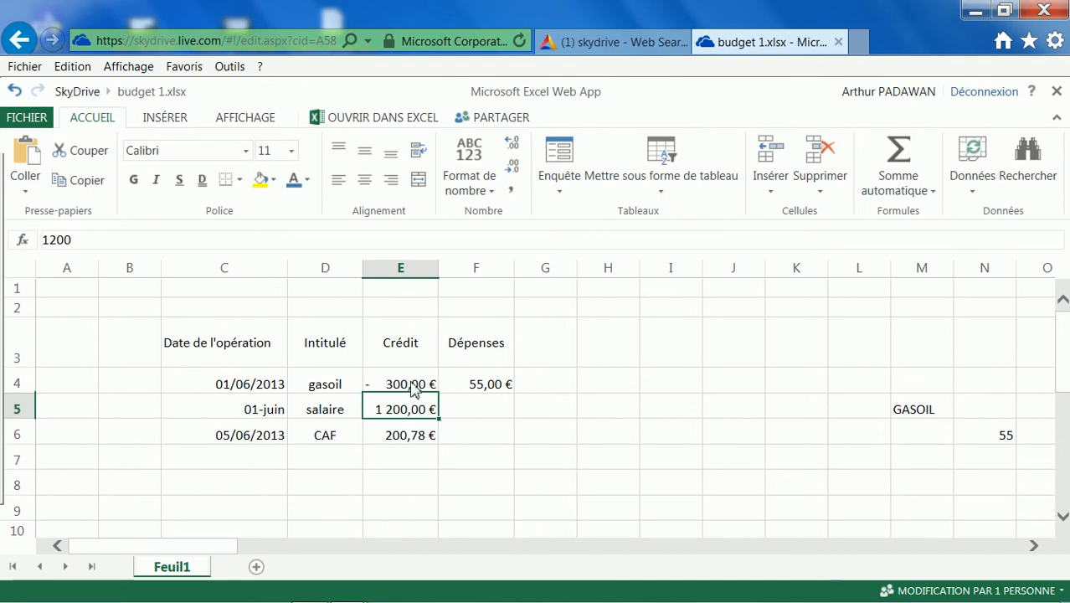
{"action": "left_click", "coordinate": [414, 390]}
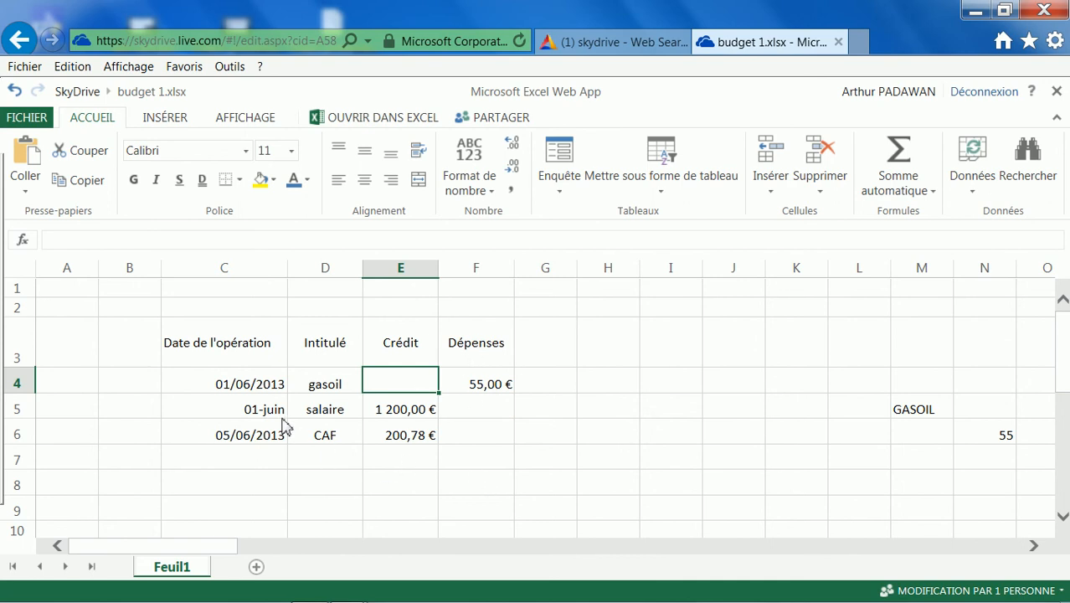
- Re-enter the CAF row's operation date in C6 as 5 juin
{"action": "left_click_drag", "start_coordinate": [258, 392], "coordinate": [256, 449]}
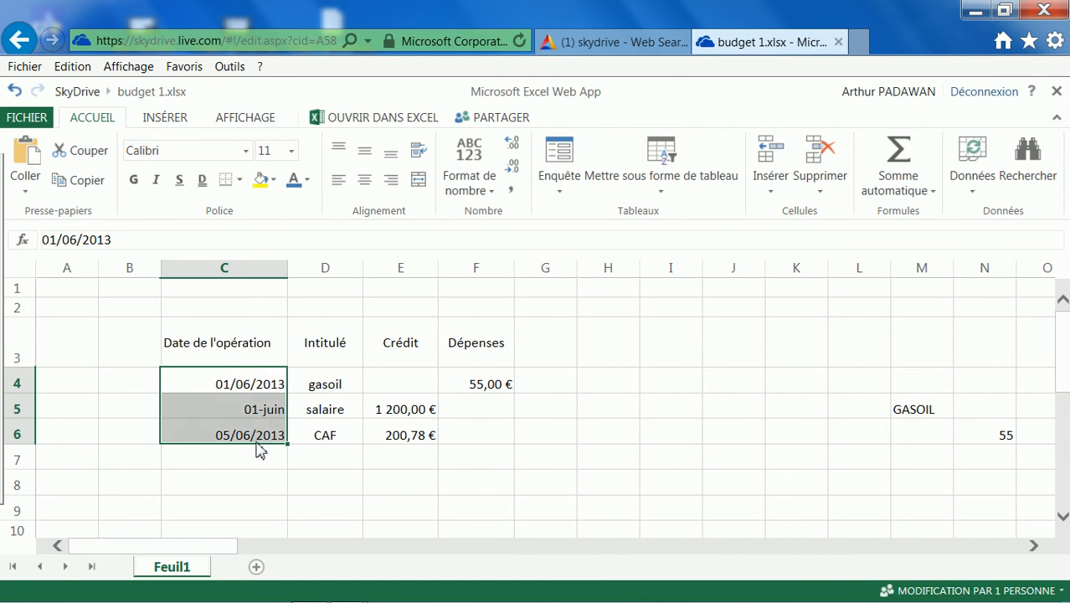
{"action": "left_click", "coordinate": [258, 444]}
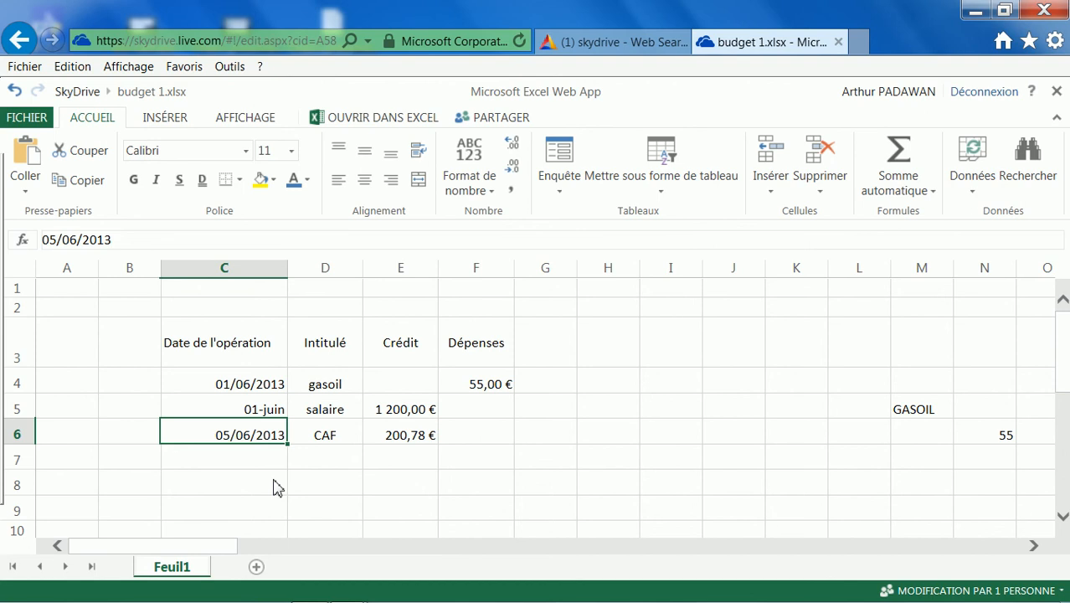
{"action": "type", "text": "("}
{"action": "key", "text": "BackSpace"}
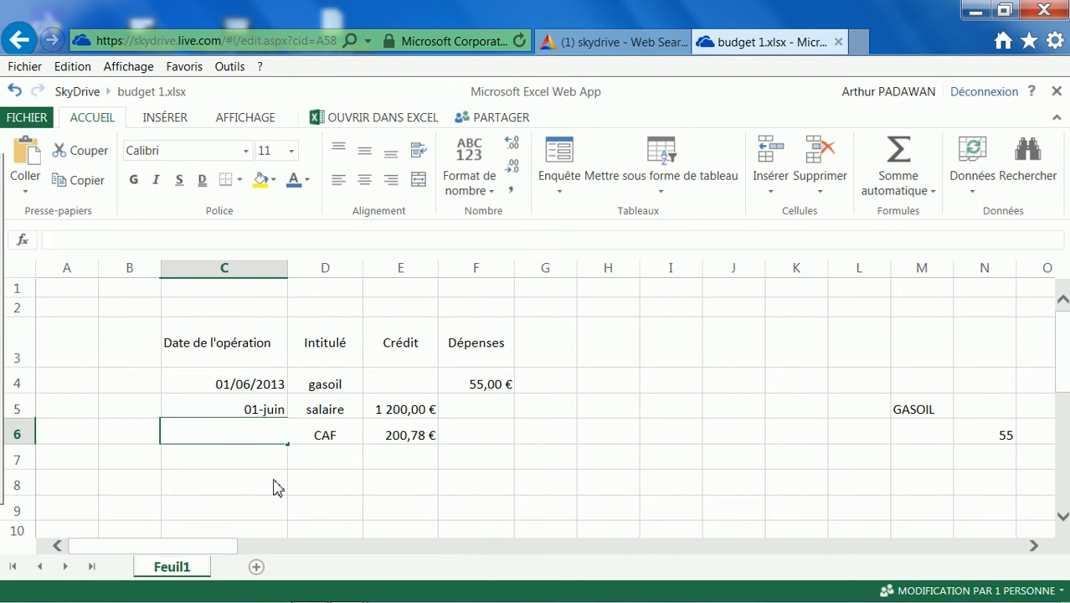
{"action": "type", "text": "5 juin"}
{"action": "key", "text": "Return"}
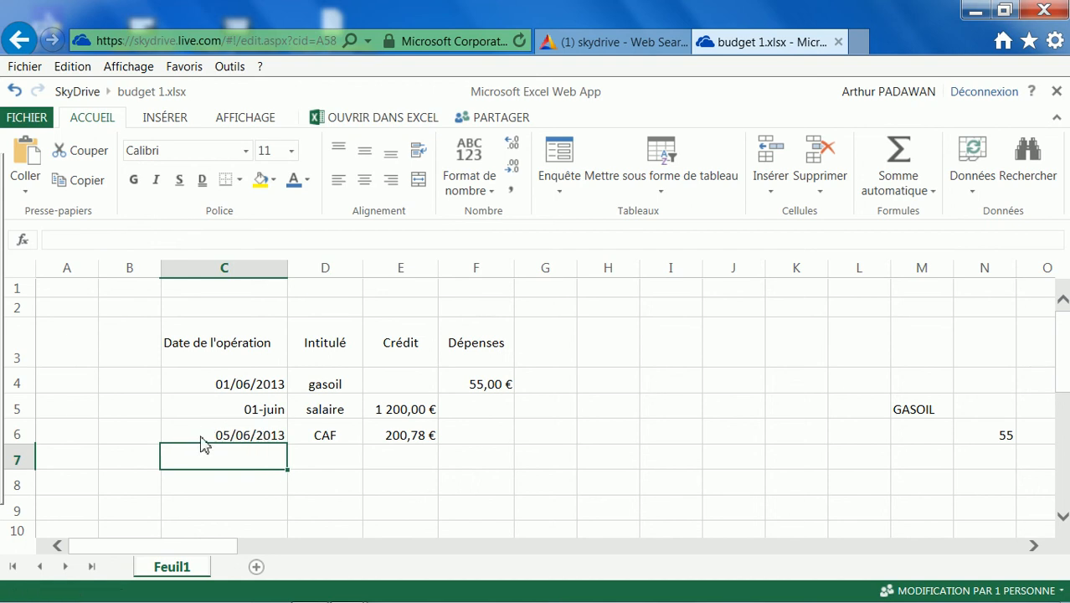
{"action": "left_click", "coordinate": [204, 443]}
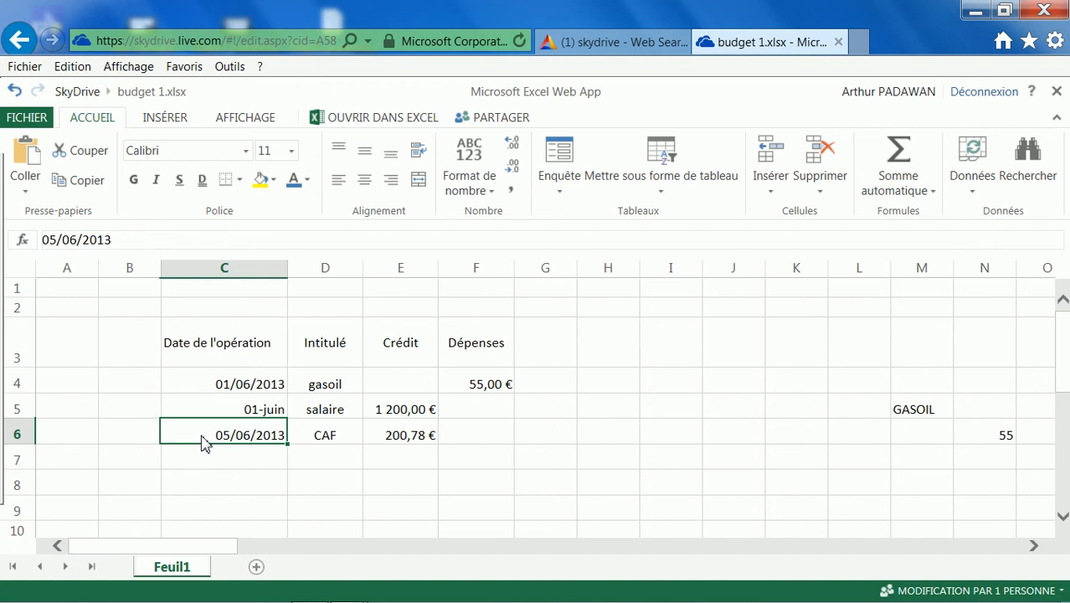
- Apply the Date longue format to the operation date cells C4:C8
{"action": "left_click_drag", "start_coordinate": [246, 387], "coordinate": [241, 481]}
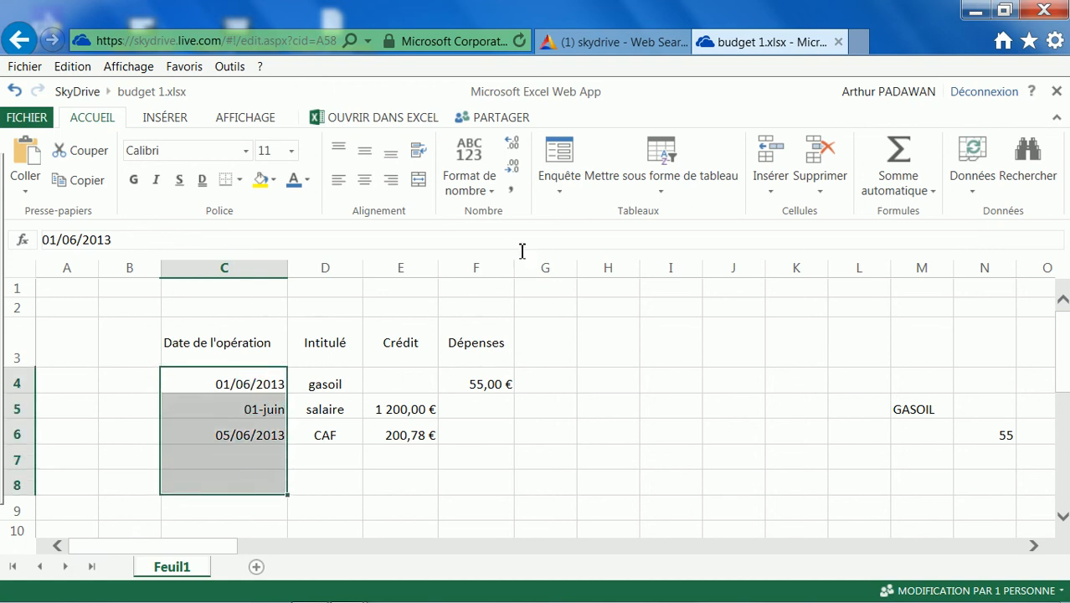
{"action": "left_click", "coordinate": [491, 189]}
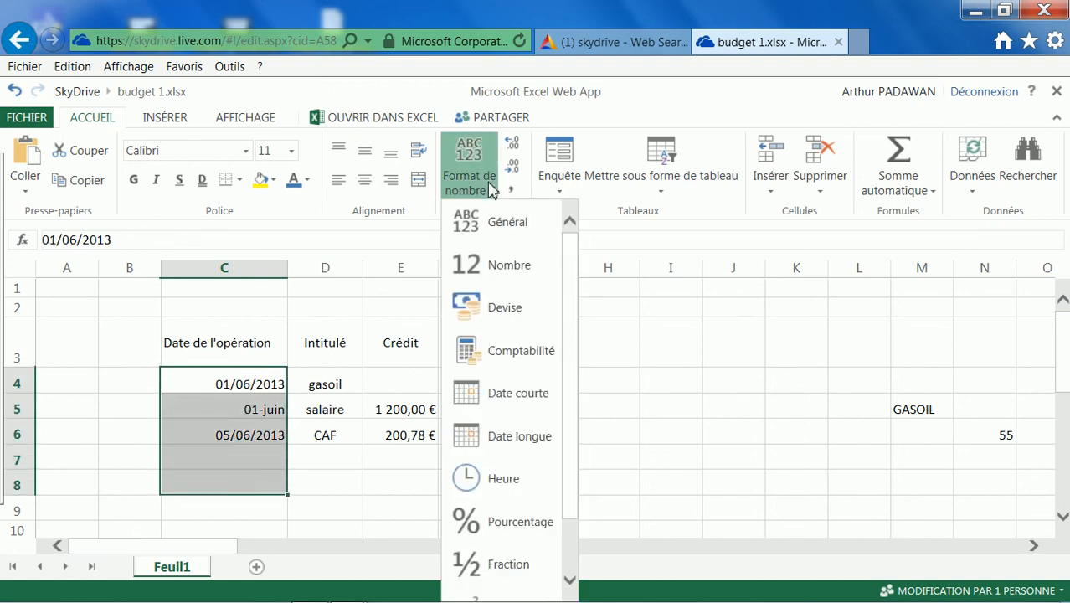
{"action": "left_click", "coordinate": [484, 437]}
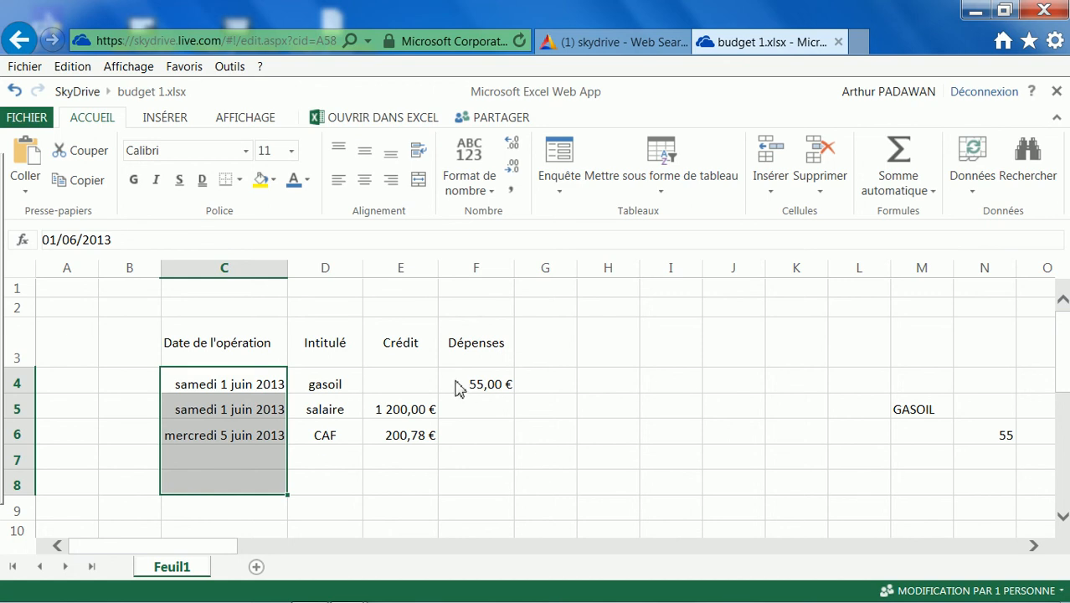
- Set the CAF row's credit in E6 to 155
{"action": "left_click_drag", "start_coordinate": [417, 384], "coordinate": [479, 447]}
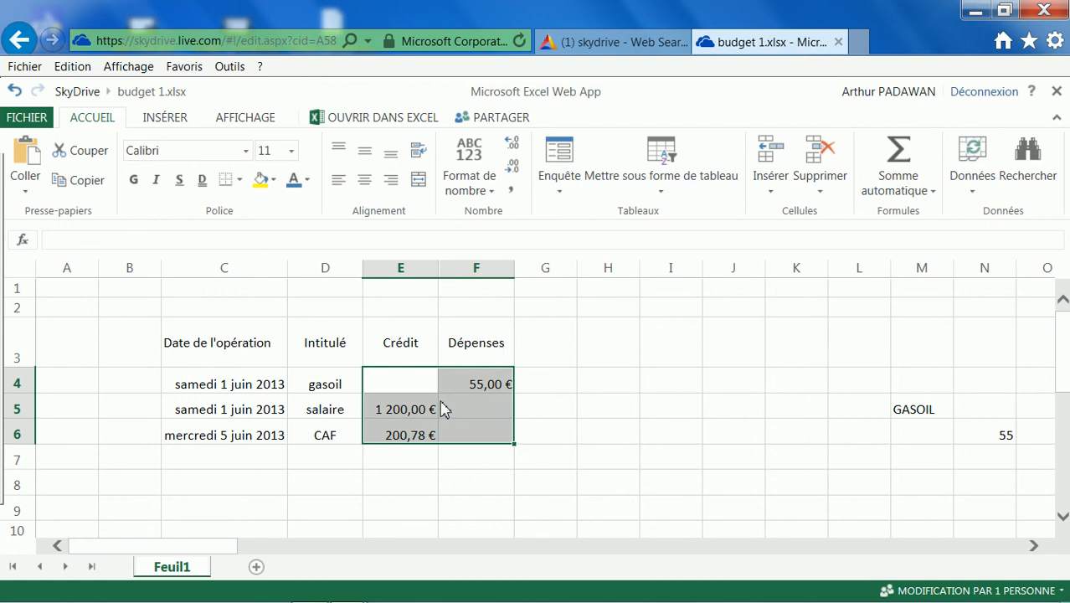
{"action": "left_click", "coordinate": [421, 440]}
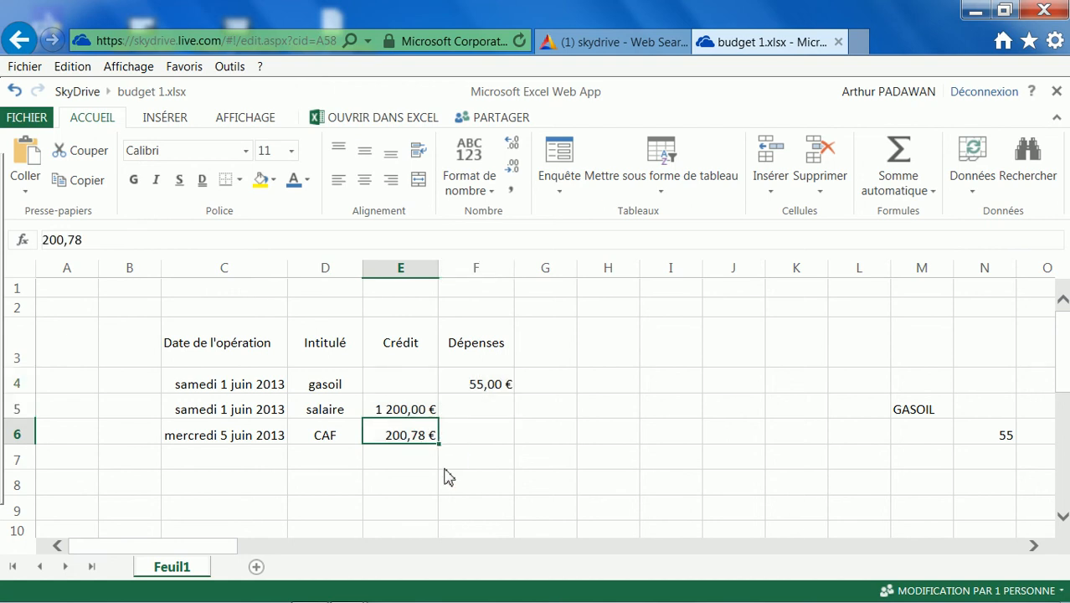
{"action": "type", "text": "155"}
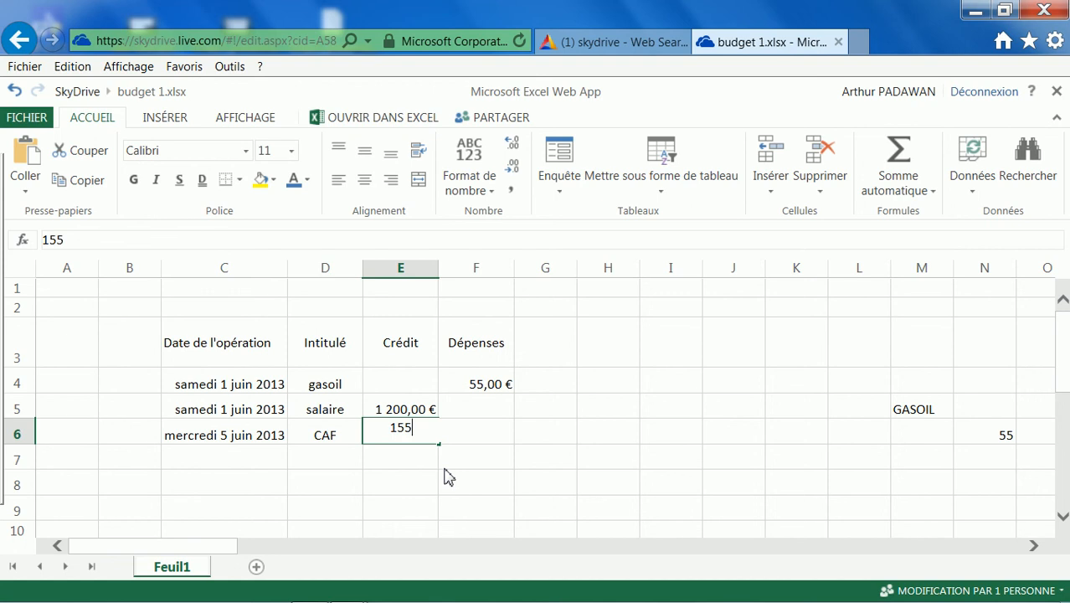
{"action": "key", "text": "Return"}
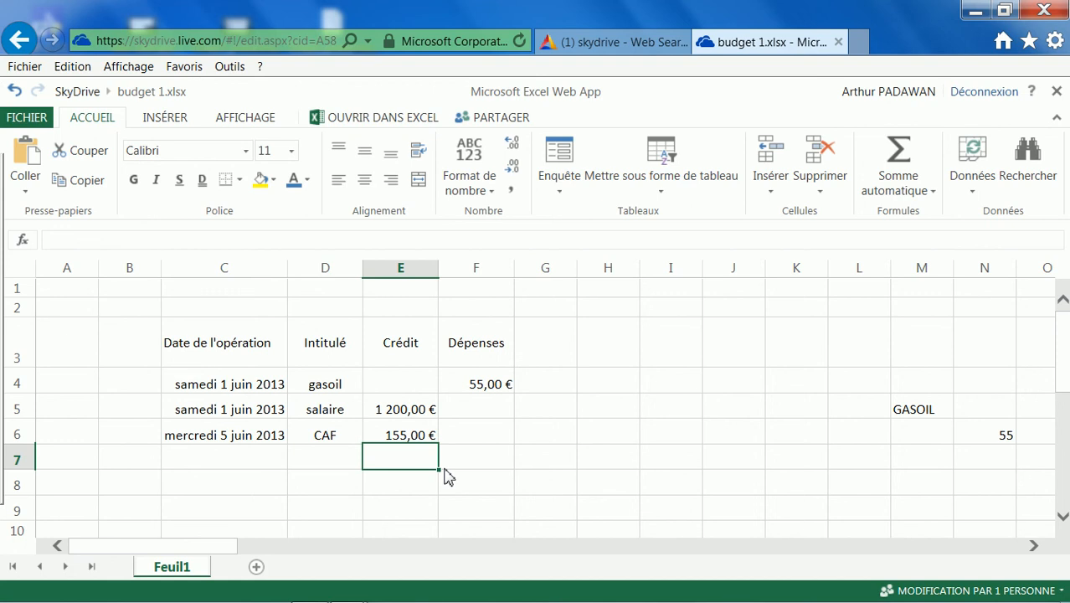
- Clear the CAF row's credit in E6, enter 175 instead, and select the table entries C4:F6
{"action": "key", "text": "Up"}
{"action": "key", "text": "Delete"}
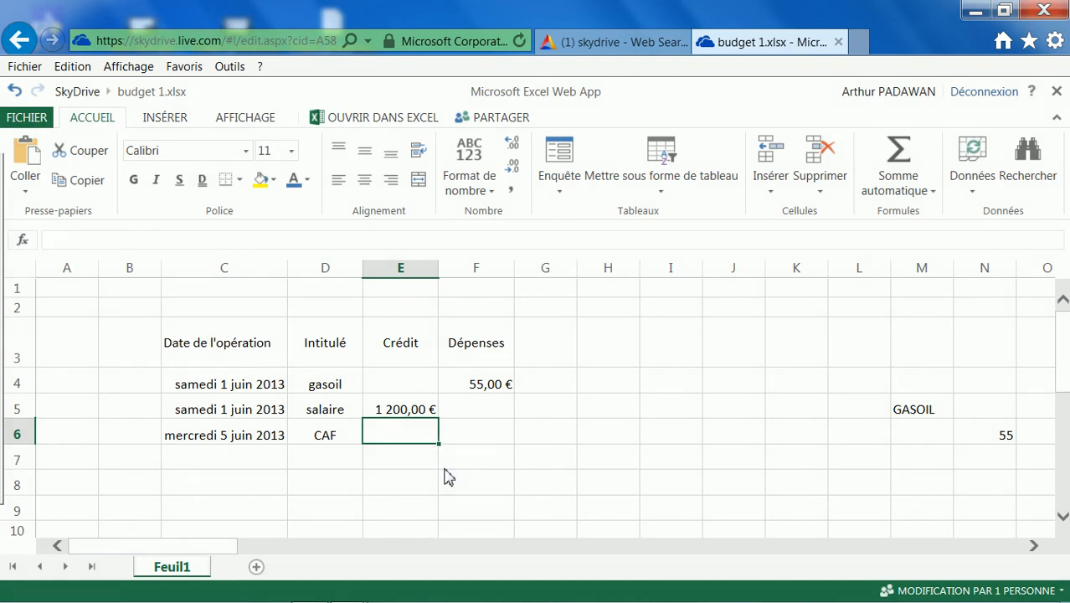
{"action": "type", "text": "175"}
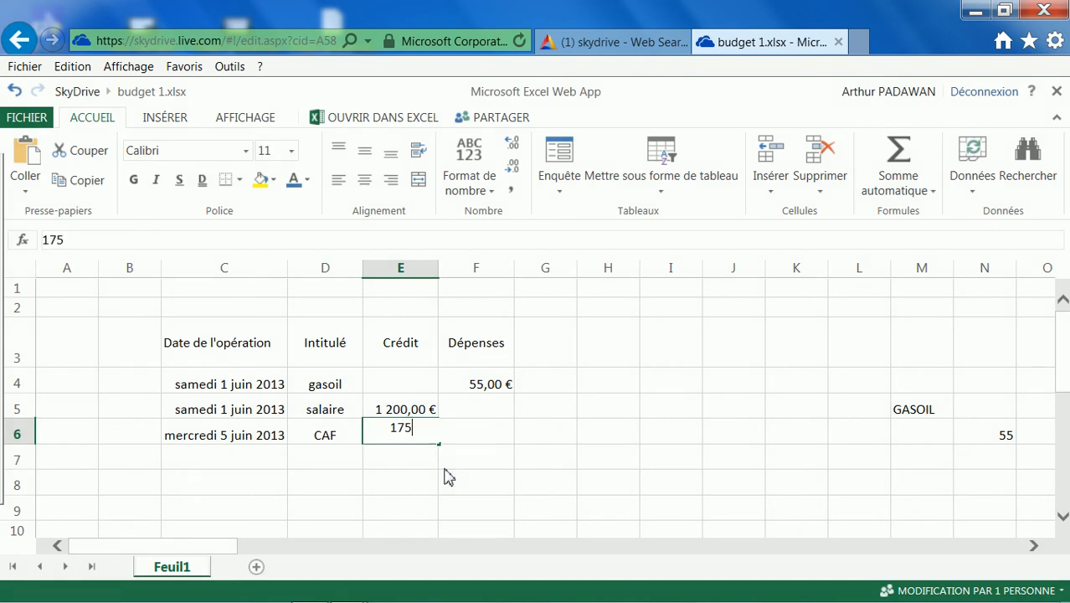
{"action": "key", "text": "Return"}
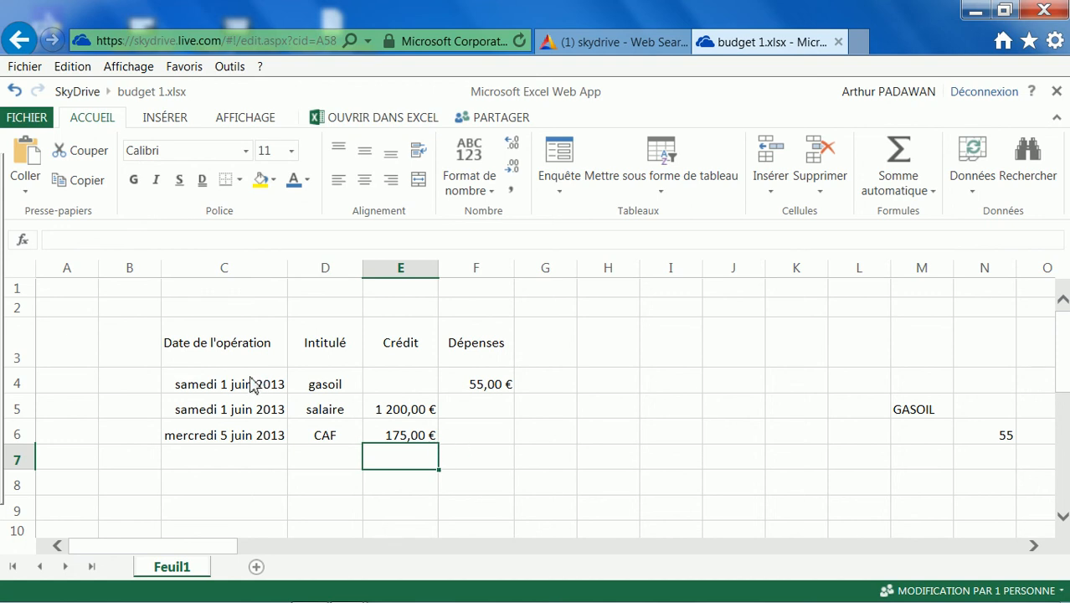
{"action": "mouse_move", "coordinate": [251, 382]}
{"action": "left_mouse_down"}
{"action": "mouse_move", "coordinate": [459, 407]}
{"action": "mouse_move", "coordinate": [484, 456]}
{"action": "mouse_move", "coordinate": [487, 444]}
{"action": "left_mouse_up"}
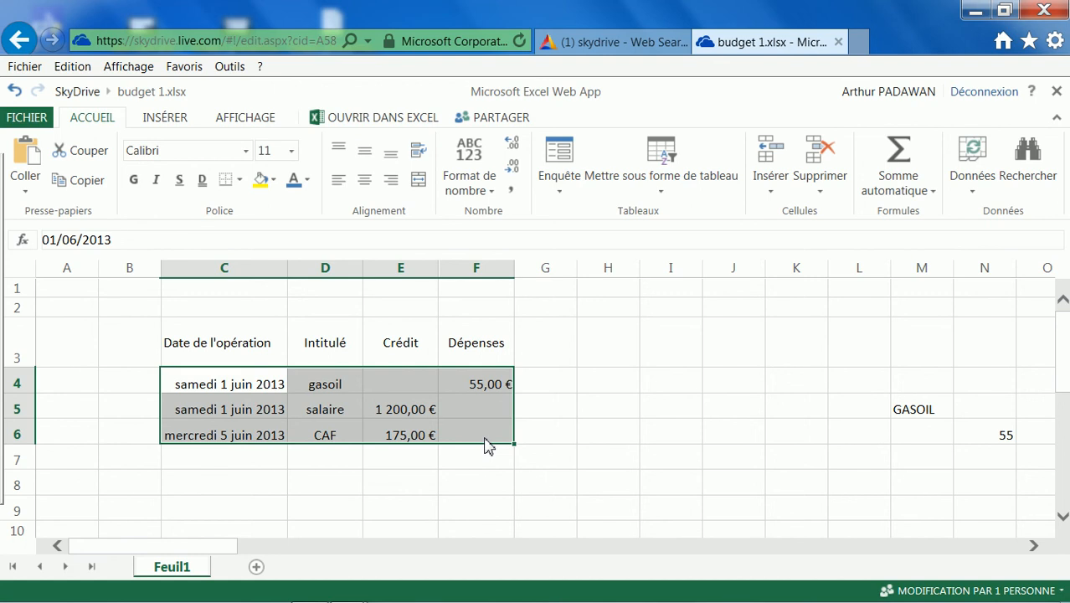